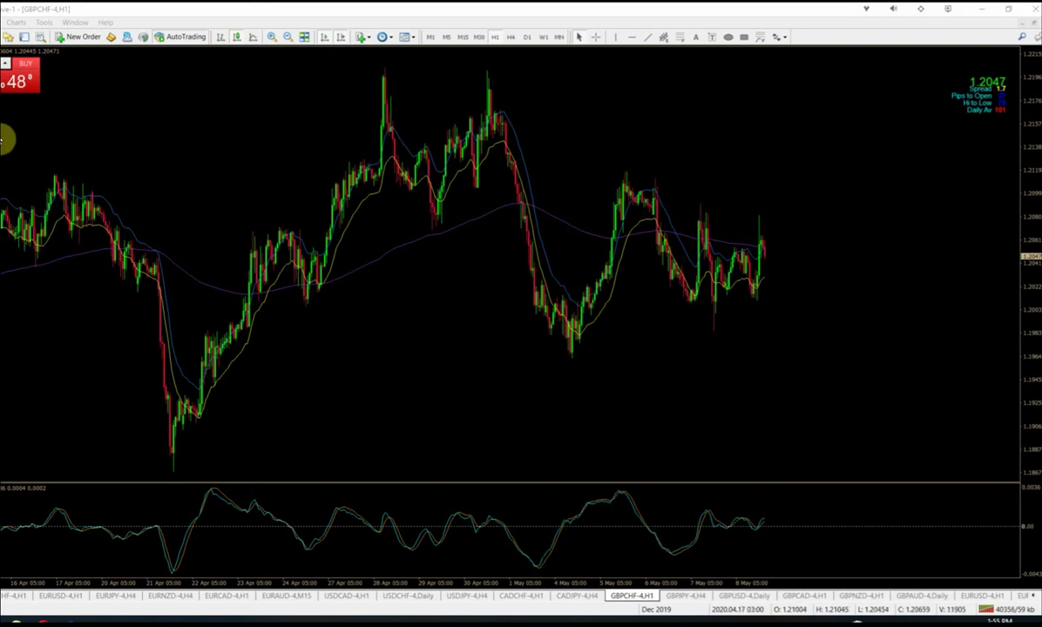
Step: Open the settings for adding the Envelopes trend indicator to the GBPCHF chart and review its colors, levels and parameters
{"action": "left_click", "coordinate": [6, 21]}
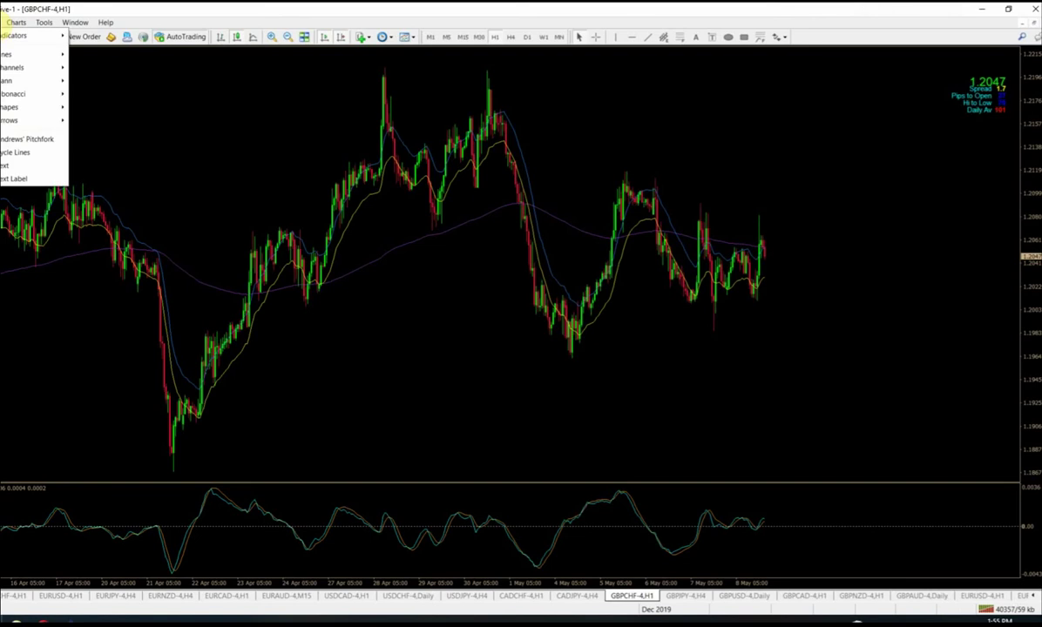
{"action": "mouse_move", "coordinate": [5, 37]}
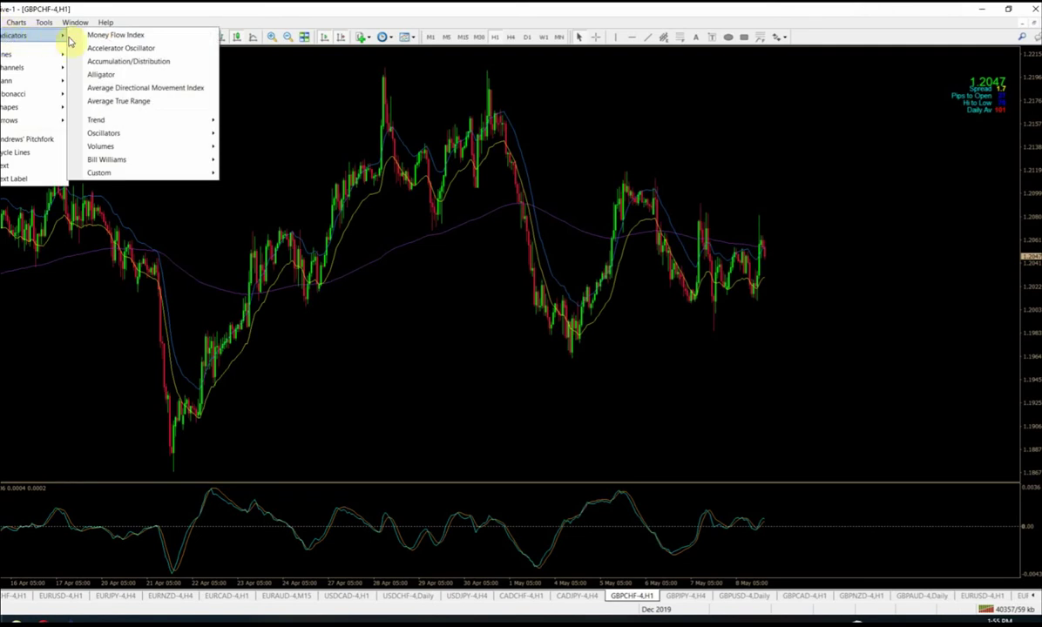
{"action": "mouse_move", "coordinate": [135, 128]}
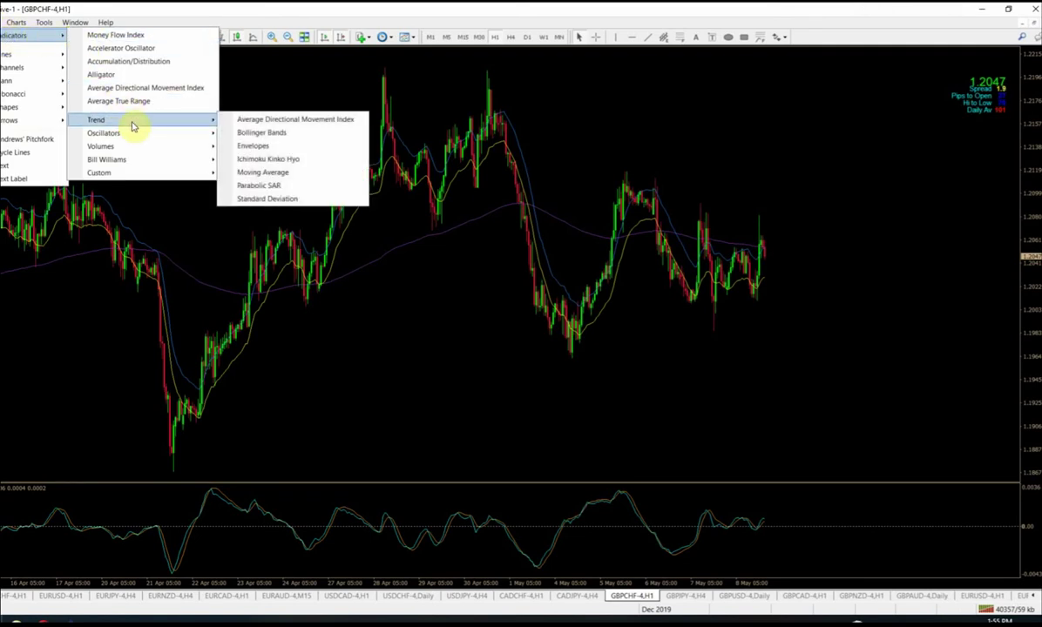
{"action": "left_click", "coordinate": [255, 146]}
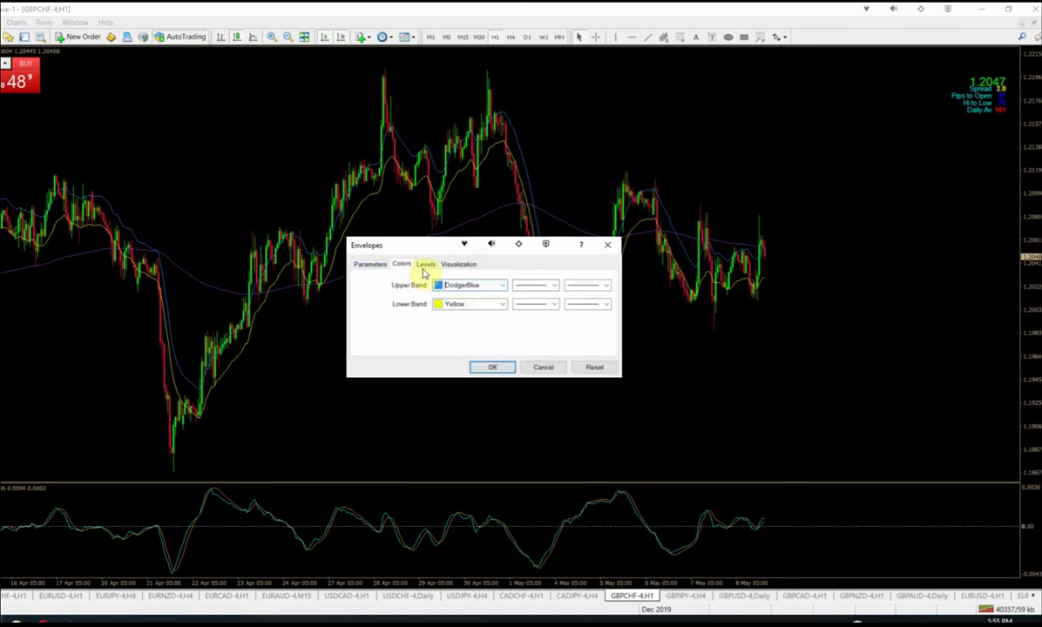
{"action": "left_click", "coordinate": [425, 263]}
{"action": "left_click", "coordinate": [369, 263]}
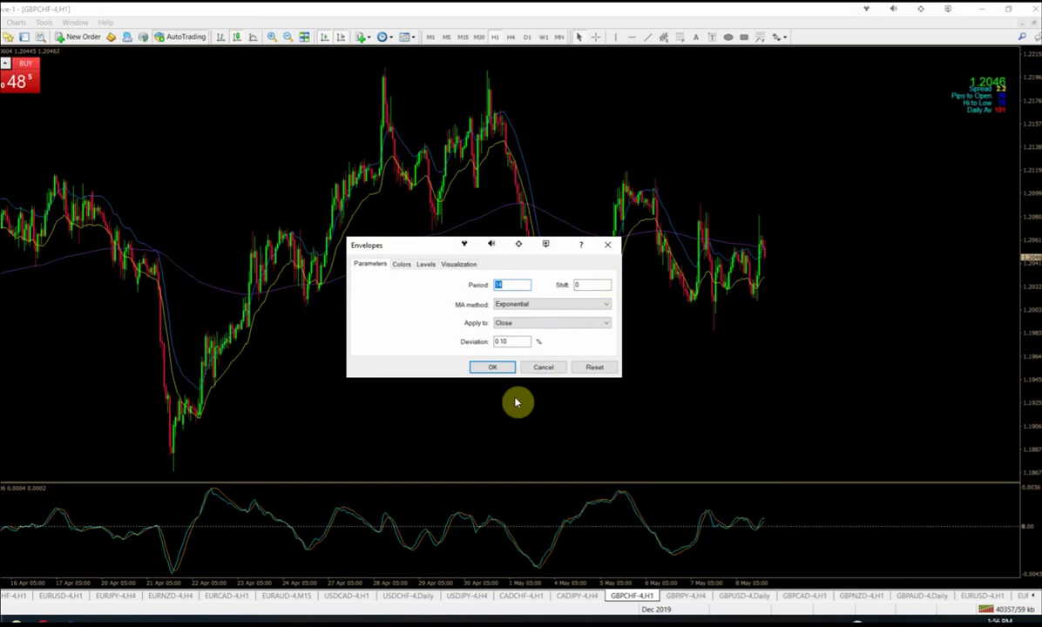
Step: Inspect the Envelopes indicator's MA method options, levels and band colors, and close its settings without adding it
{"action": "left_click", "coordinate": [535, 305]}
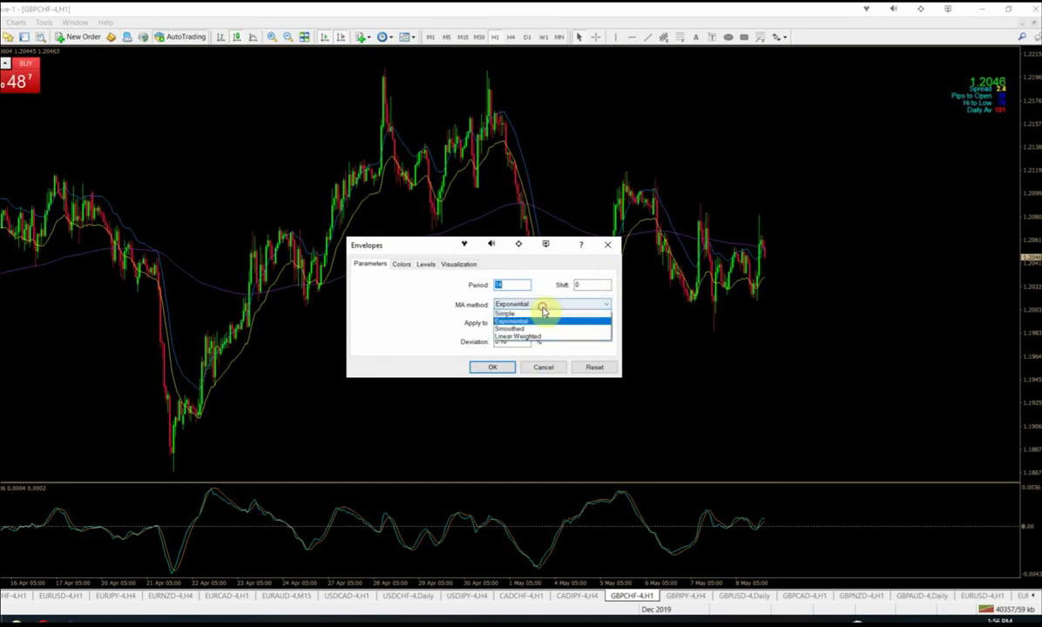
{"action": "left_click", "coordinate": [534, 392]}
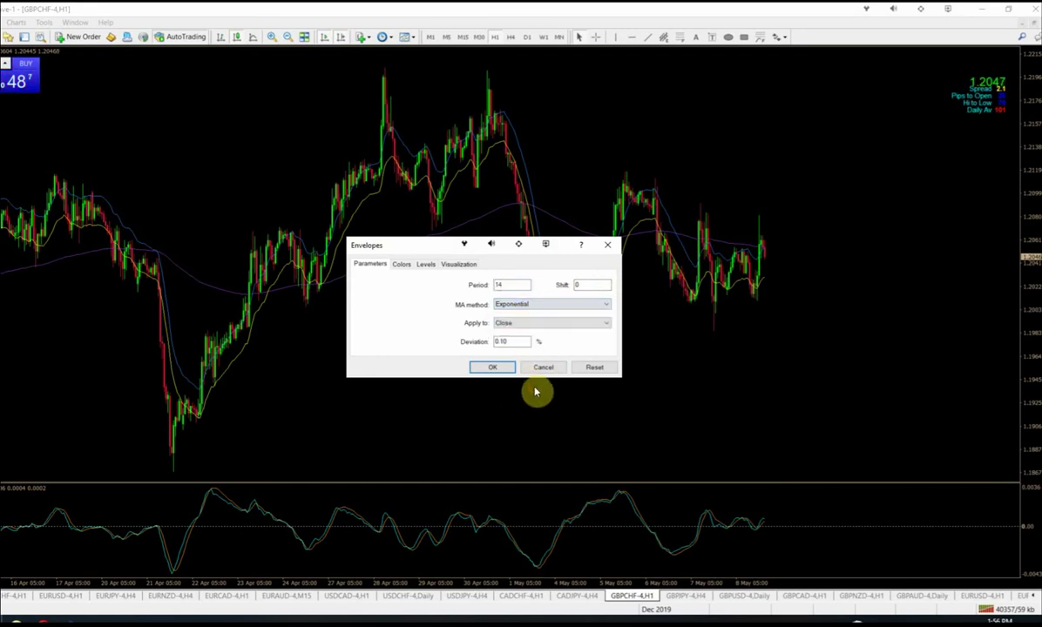
{"action": "left_click", "coordinate": [541, 304]}
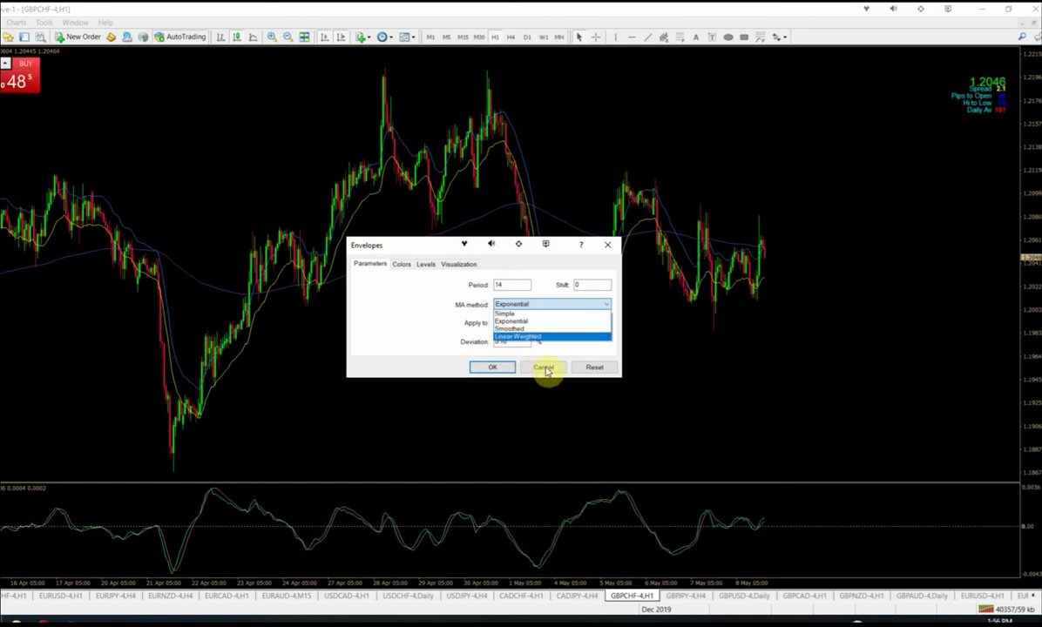
{"action": "left_click", "coordinate": [425, 264]}
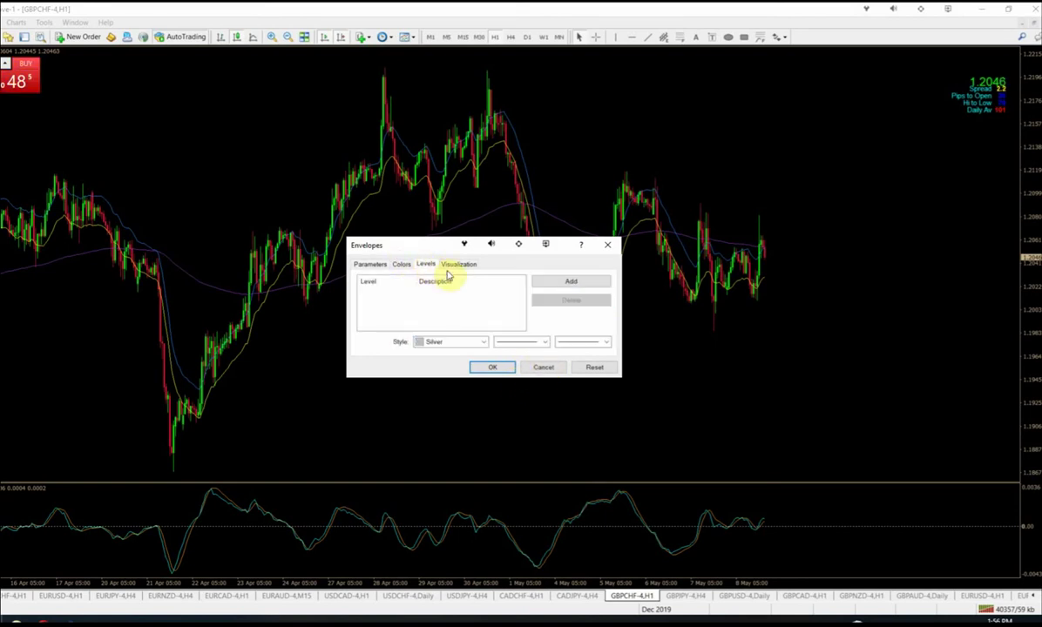
{"action": "left_click", "coordinate": [402, 266]}
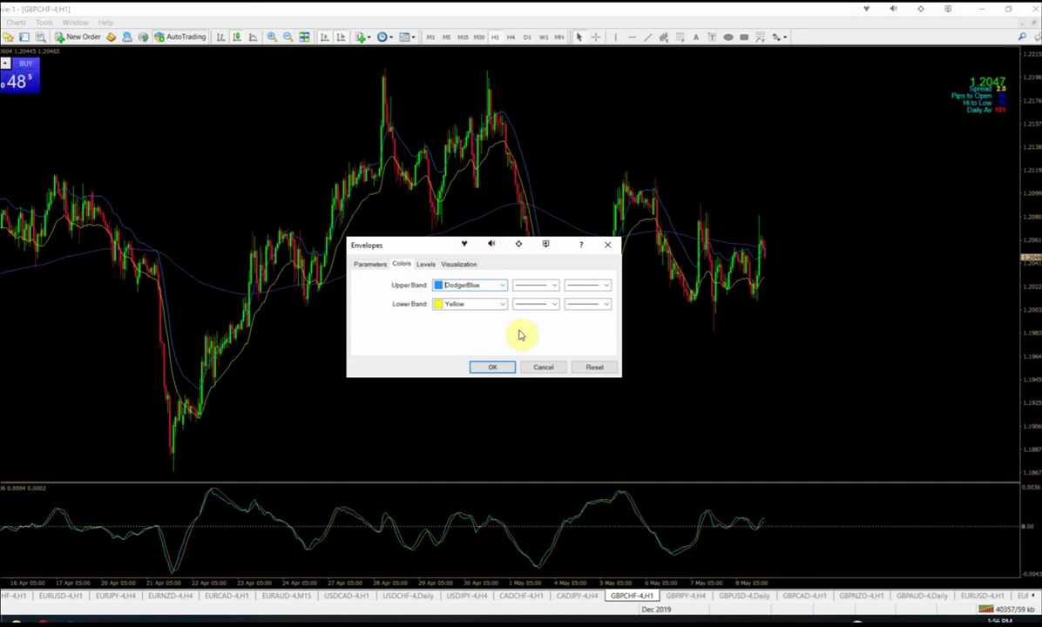
{"action": "left_click", "coordinate": [543, 366]}
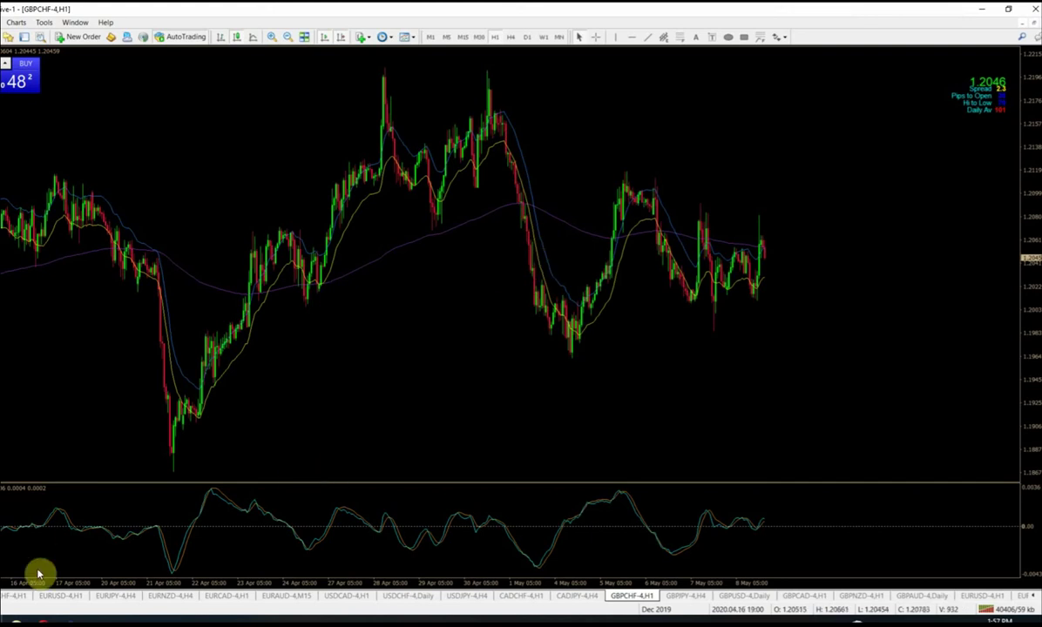
Step: Switch to the web browser and view the opening sections of the Admiral Markets article on the Envelopes indicator
{"action": "key", "text": "alt+Tab"}
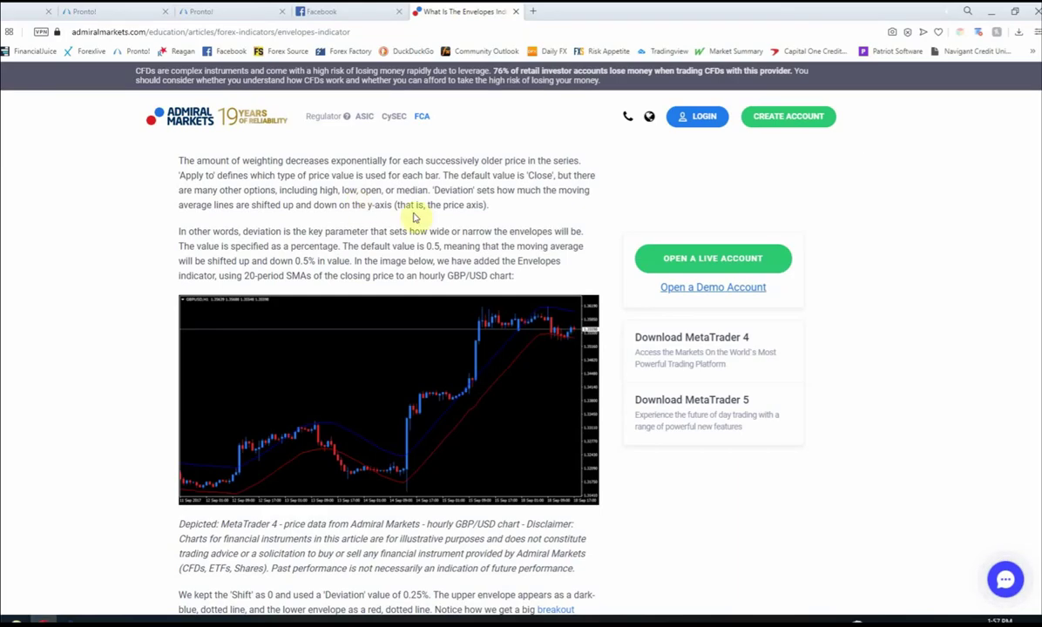
{"action": "scroll", "coordinate": [414, 217], "scroll_direction": "up", "scroll_amount": 10}
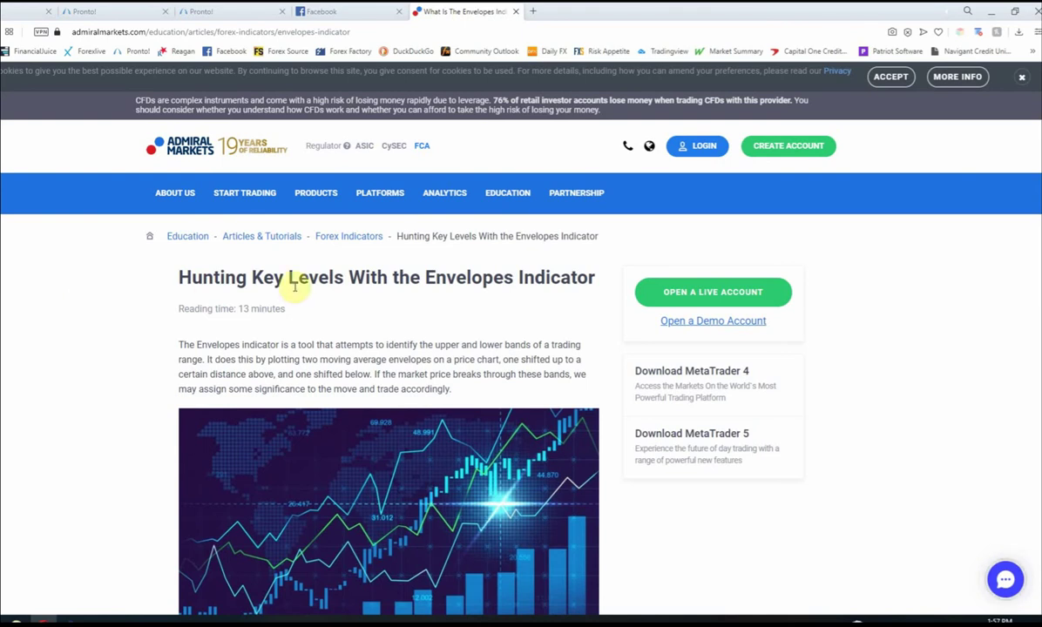
{"action": "mouse_move", "coordinate": [486, 203]}
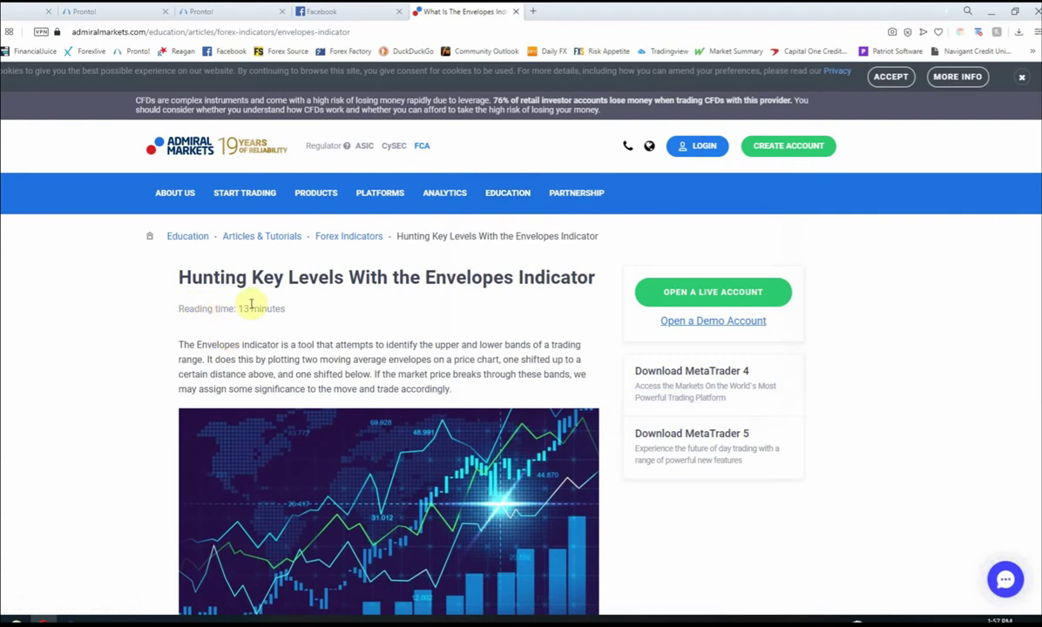
{"action": "scroll", "coordinate": [209, 315], "scroll_direction": "down", "scroll_amount": 1}
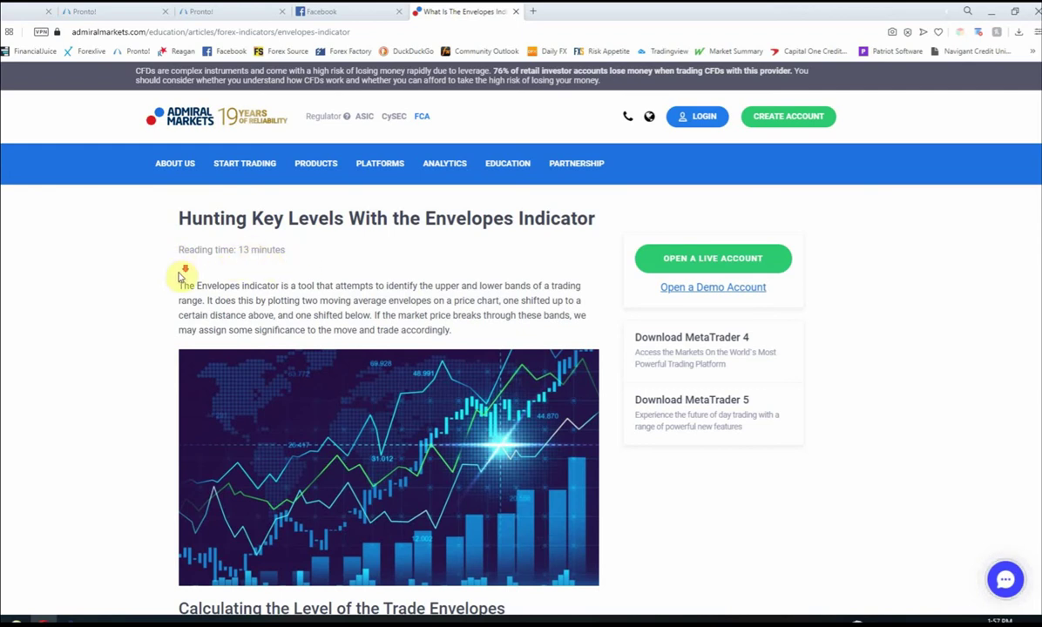
{"action": "scroll", "coordinate": [180, 274], "scroll_direction": "down", "scroll_amount": 5}
{"action": "scroll", "coordinate": [181, 281], "scroll_direction": "up", "scroll_amount": 7}
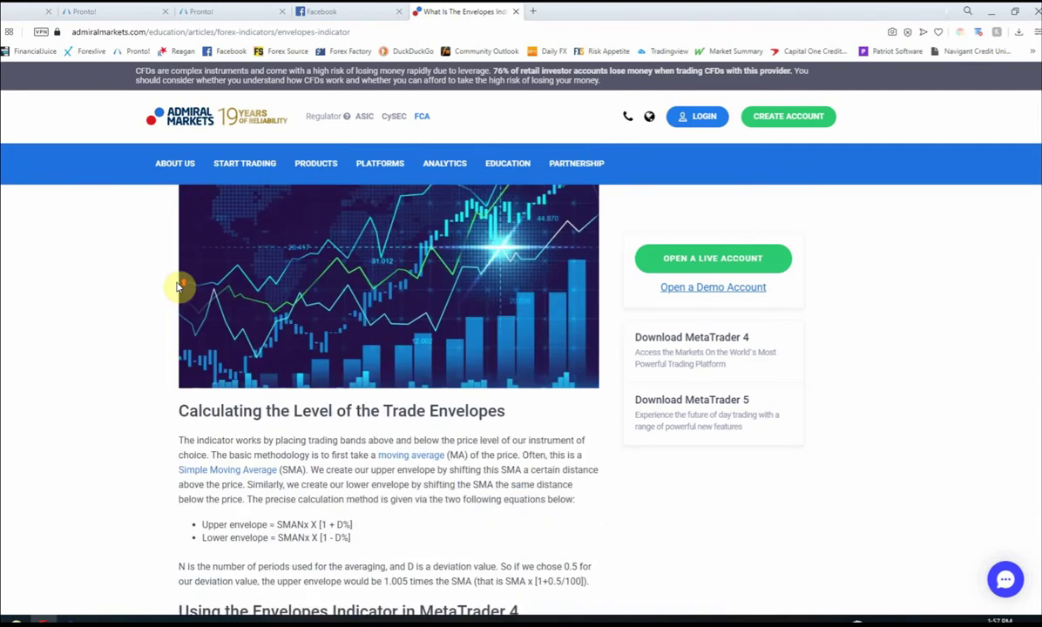
Step: Skim the Envelopes article from the trade envelope calculation through the trading strategy sections to its conclusion
{"action": "scroll", "coordinate": [177, 286], "scroll_direction": "down", "scroll_amount": 10}
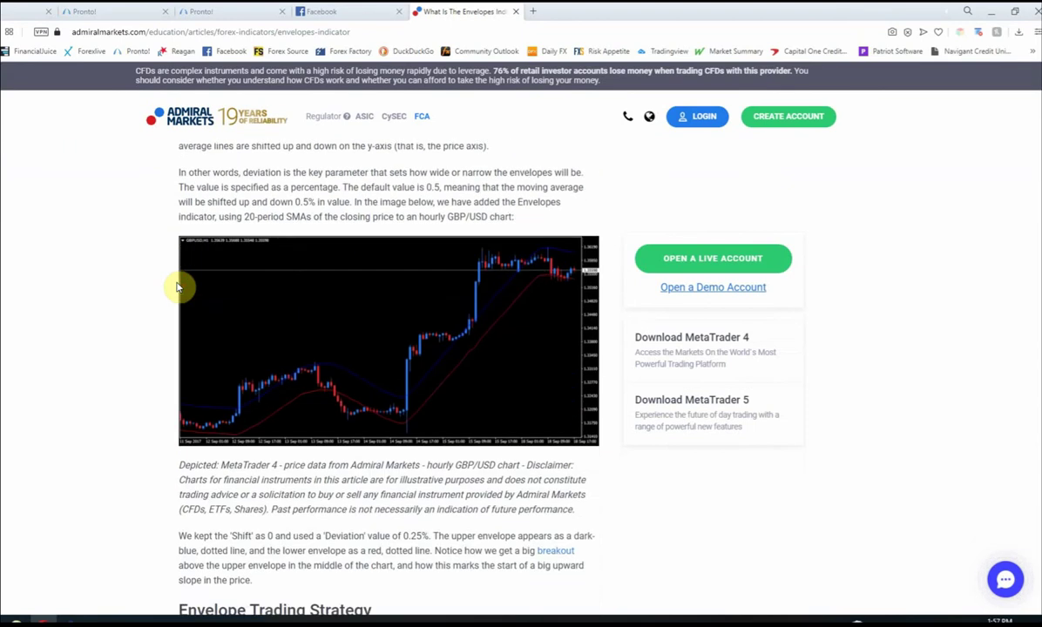
{"action": "scroll", "coordinate": [176, 287], "scroll_direction": "down", "scroll_amount": 5}
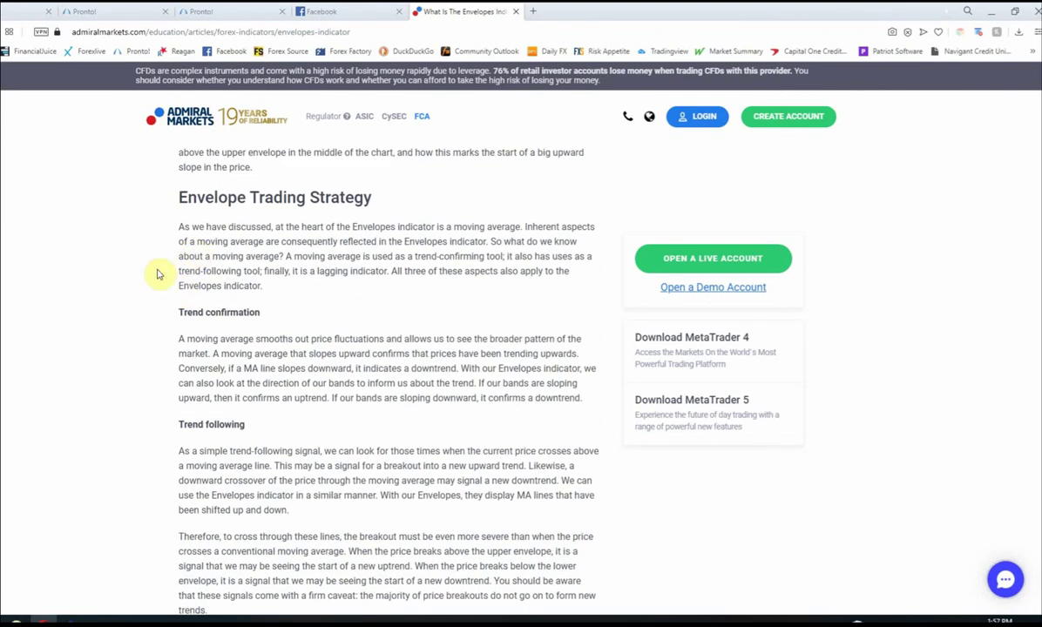
{"action": "scroll", "coordinate": [158, 275], "scroll_direction": "down", "scroll_amount": 10}
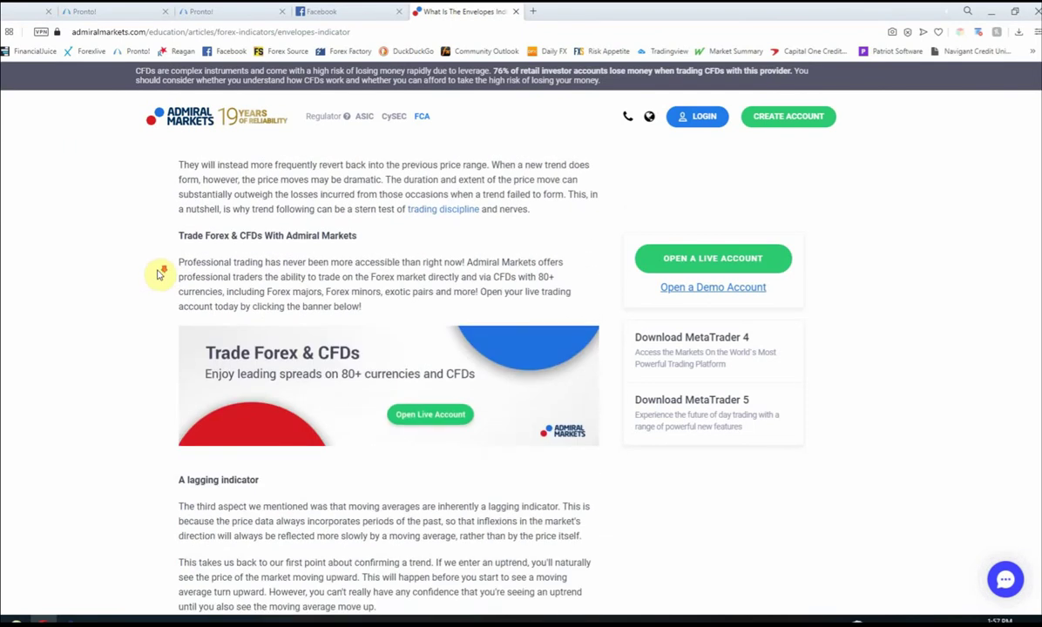
{"action": "scroll", "coordinate": [158, 274], "scroll_direction": "down", "scroll_amount": 4}
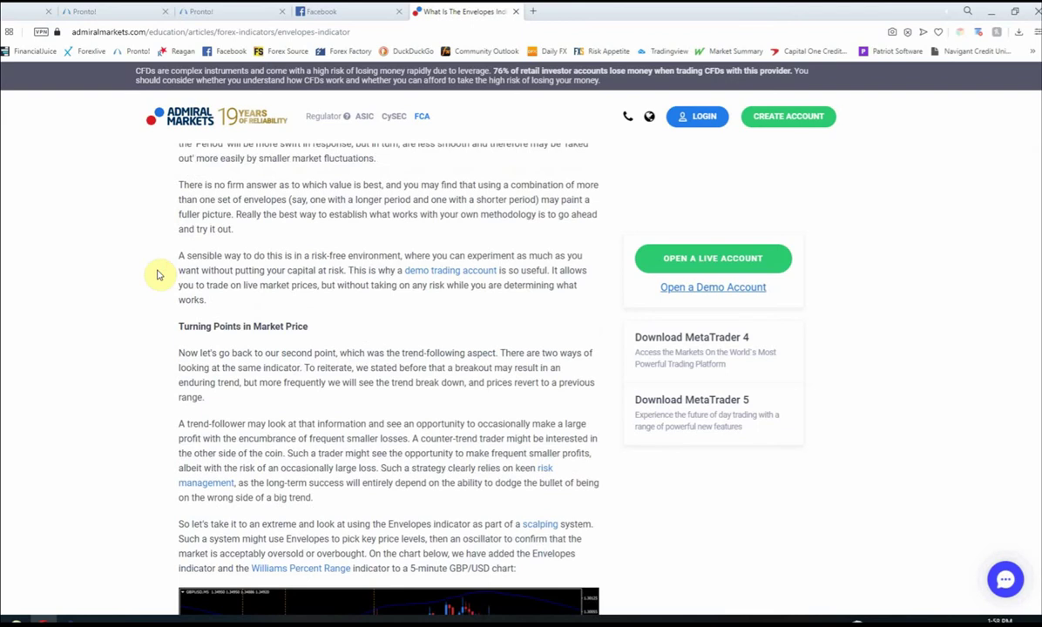
{"action": "scroll", "coordinate": [158, 274], "scroll_direction": "down", "scroll_amount": 7}
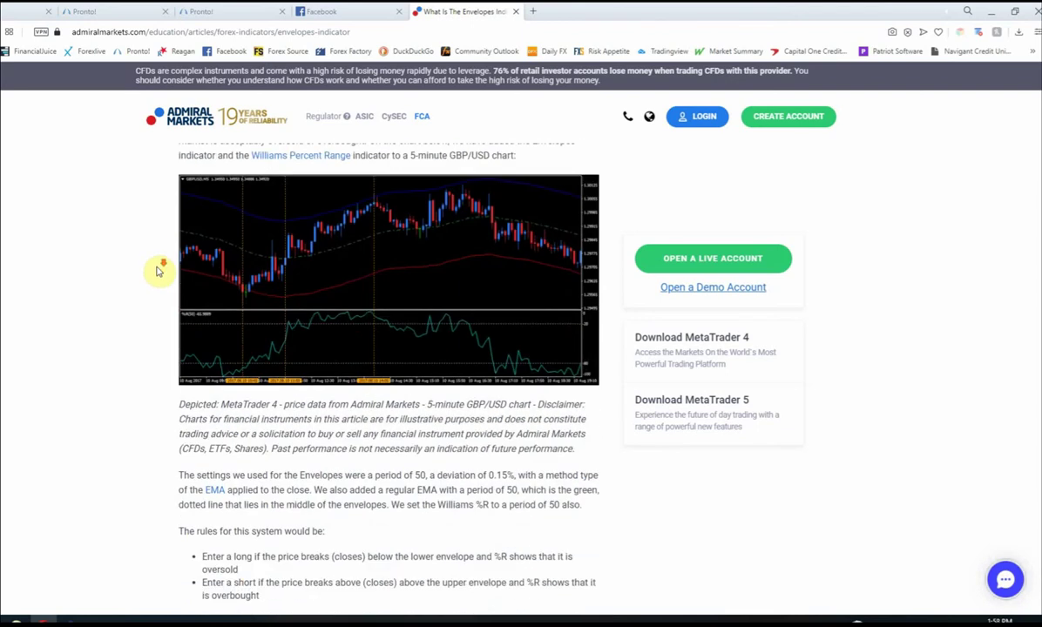
{"action": "scroll", "coordinate": [157, 271], "scroll_direction": "down", "scroll_amount": 6}
{"action": "scroll", "coordinate": [157, 274], "scroll_direction": "down", "scroll_amount": 5}
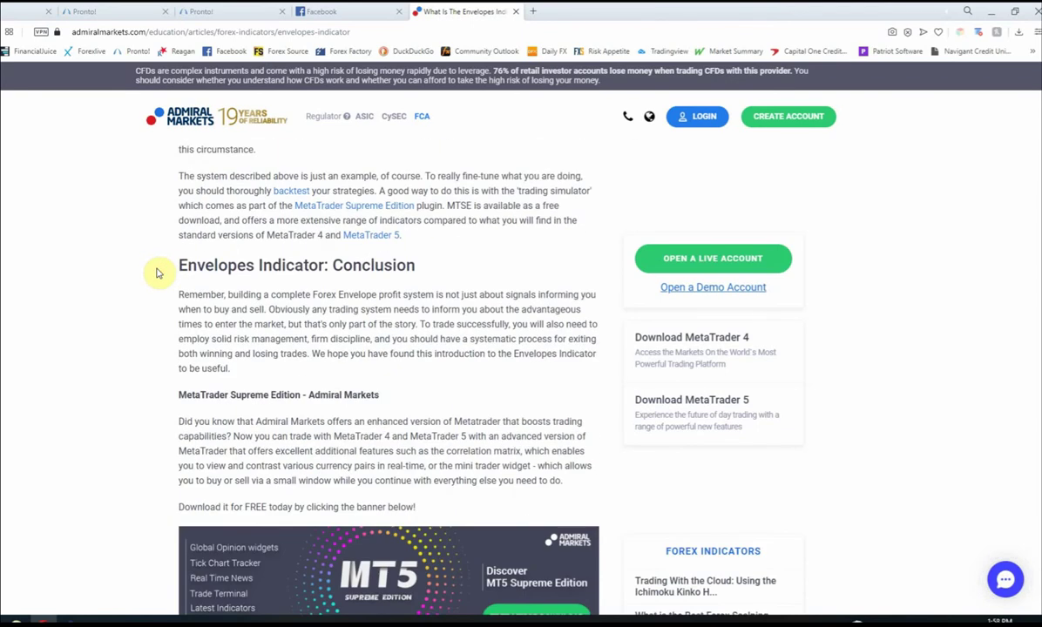
Step: Return to the article's section on using the Envelopes indicator in MetaTrader 4 and examine the parameter screenshot and explanations
{"action": "scroll", "coordinate": [158, 281], "scroll_direction": "up", "scroll_amount": 20}
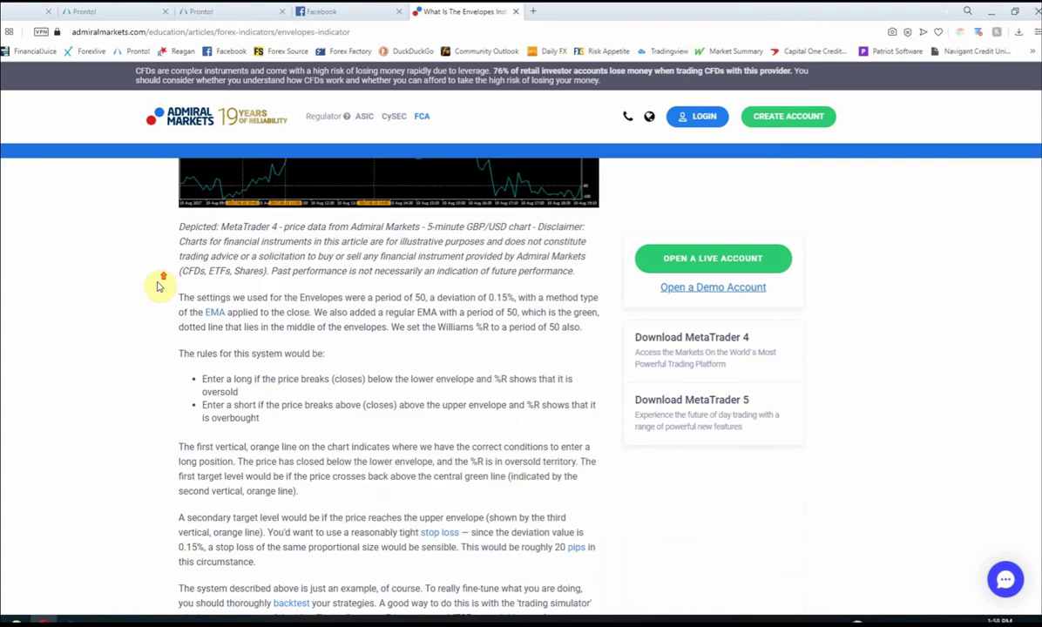
{"action": "scroll", "coordinate": [158, 286], "scroll_direction": "up", "scroll_amount": 12}
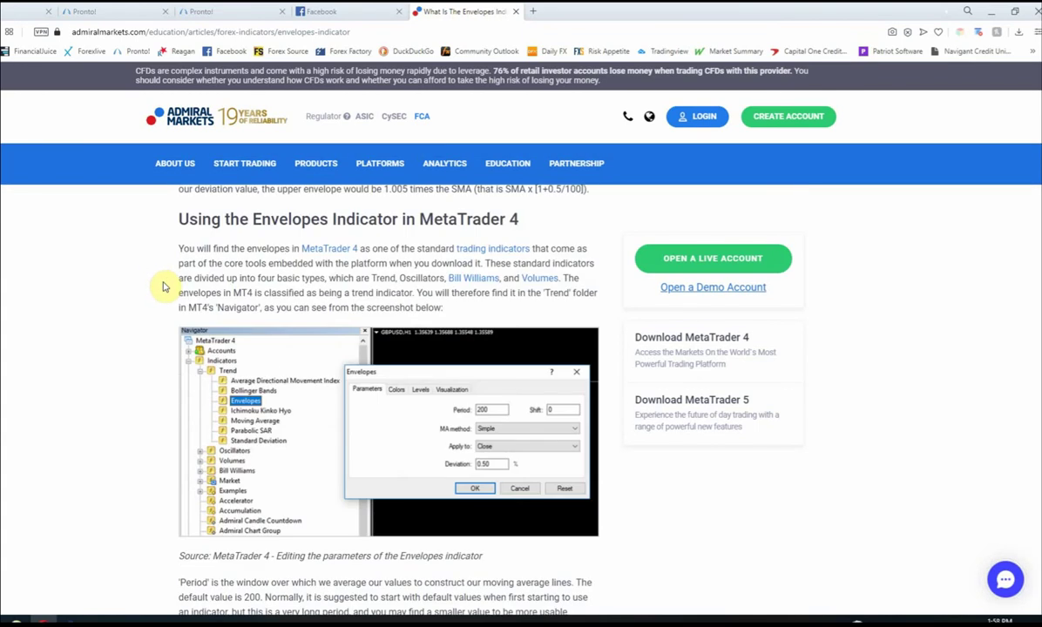
{"action": "scroll", "coordinate": [161, 283], "scroll_direction": "down", "scroll_amount": 5}
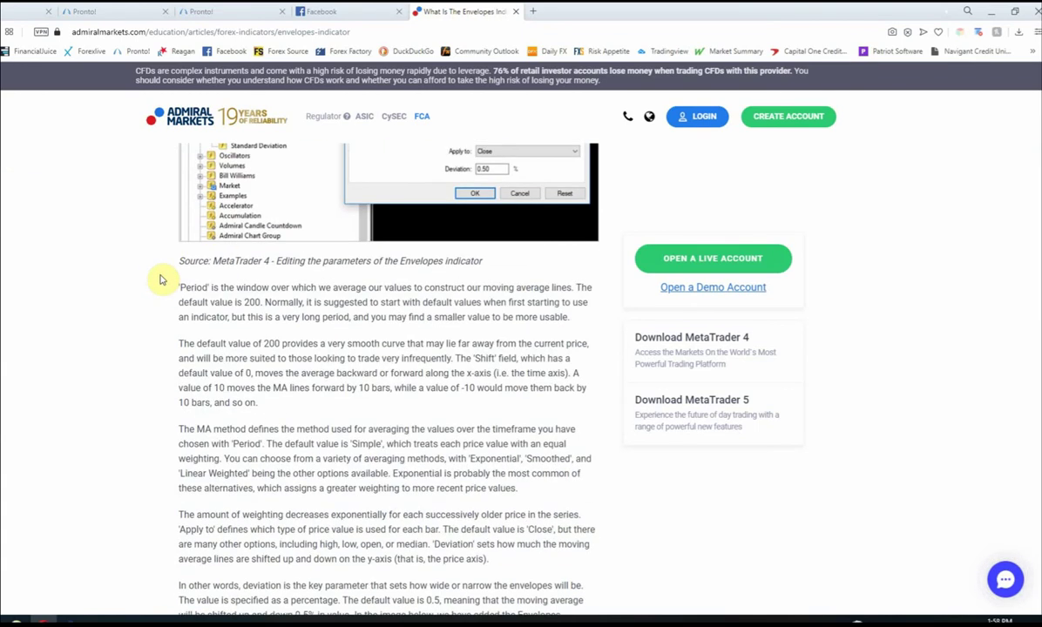
{"action": "scroll", "coordinate": [159, 280], "scroll_direction": "up", "scroll_amount": 2}
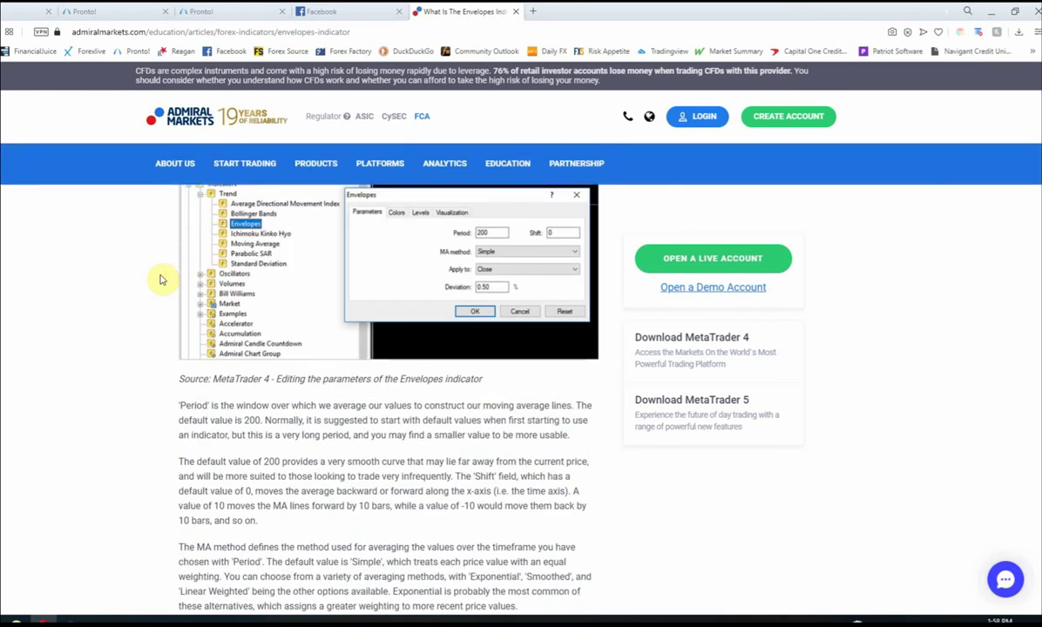
{"action": "scroll", "coordinate": [161, 279], "scroll_direction": "up", "scroll_amount": 4}
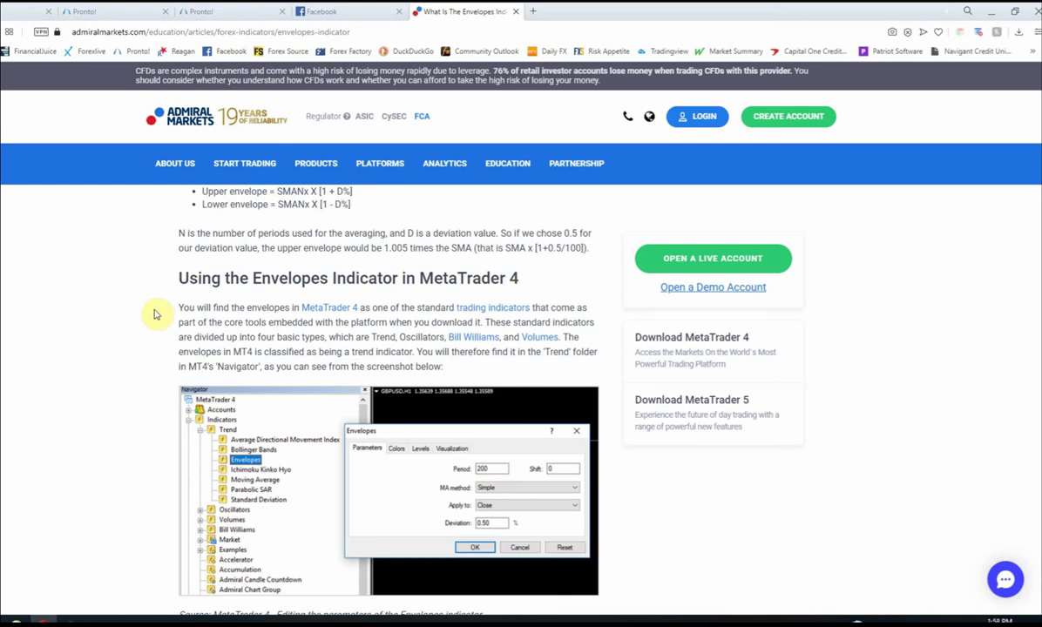
{"action": "scroll", "coordinate": [155, 313], "scroll_direction": "down", "scroll_amount": 2}
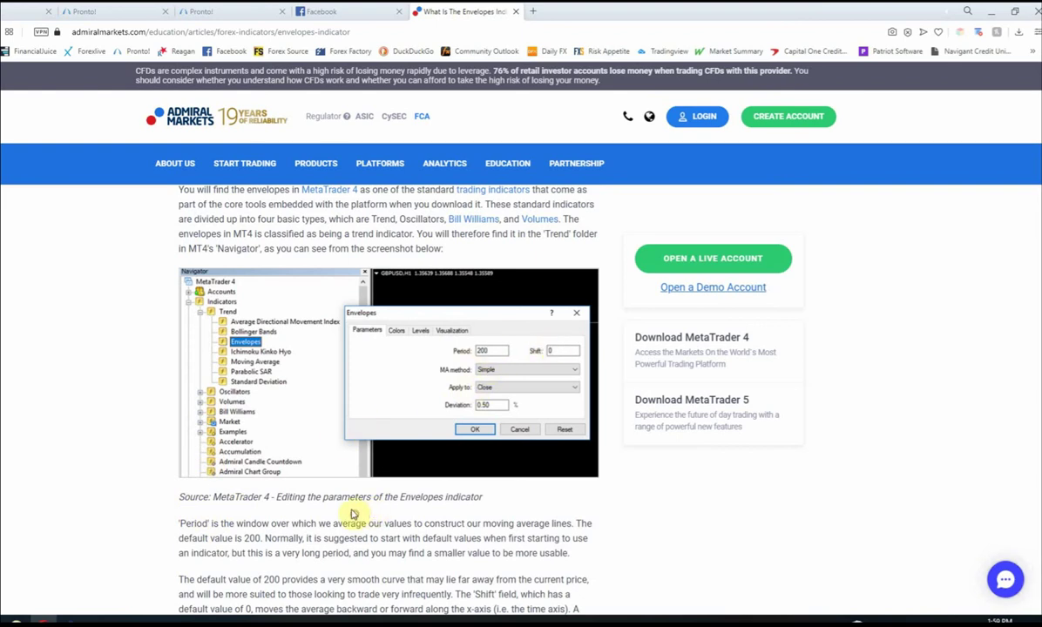
Step: Look through the article's trend, lagging indicator and market turning point sections, and return to the article's title
{"action": "scroll", "coordinate": [353, 502], "scroll_direction": "down", "scroll_amount": 4}
{"action": "scroll", "coordinate": [353, 502], "scroll_direction": "down", "scroll_amount": 9}
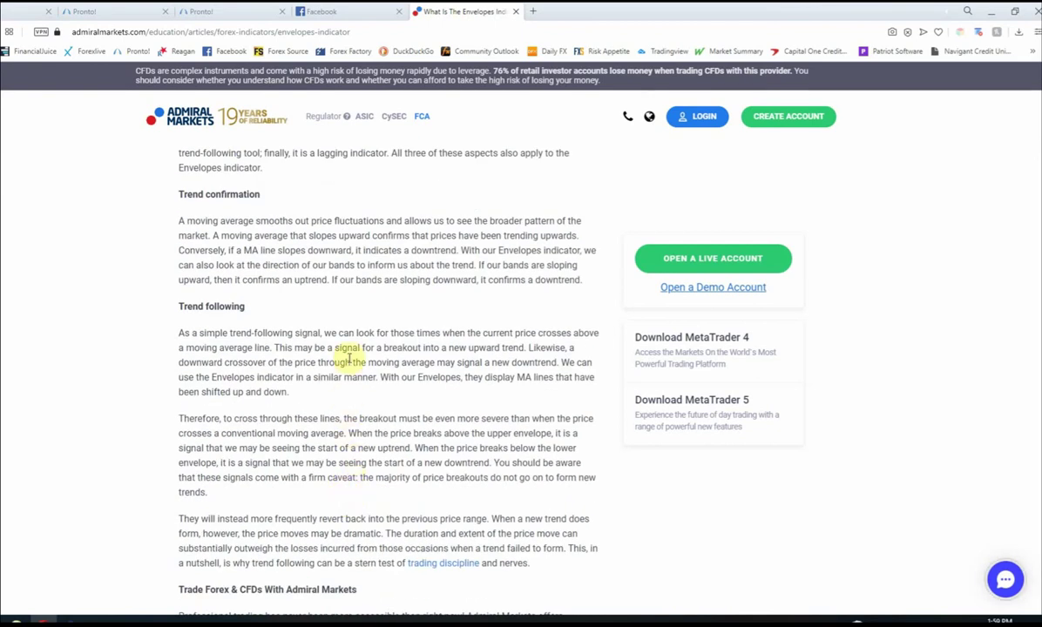
{"action": "scroll", "coordinate": [349, 358], "scroll_direction": "down", "scroll_amount": 3}
{"action": "scroll", "coordinate": [346, 353], "scroll_direction": "down", "scroll_amount": 5}
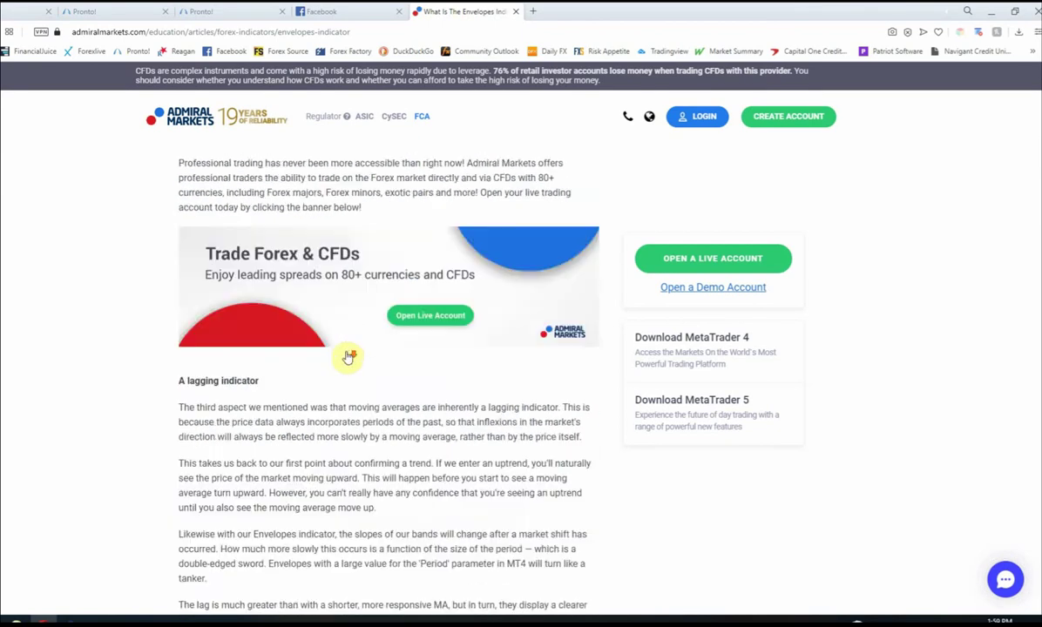
{"action": "scroll", "coordinate": [347, 354], "scroll_direction": "down", "scroll_amount": 3}
{"action": "scroll", "coordinate": [347, 353], "scroll_direction": "down", "scroll_amount": 2}
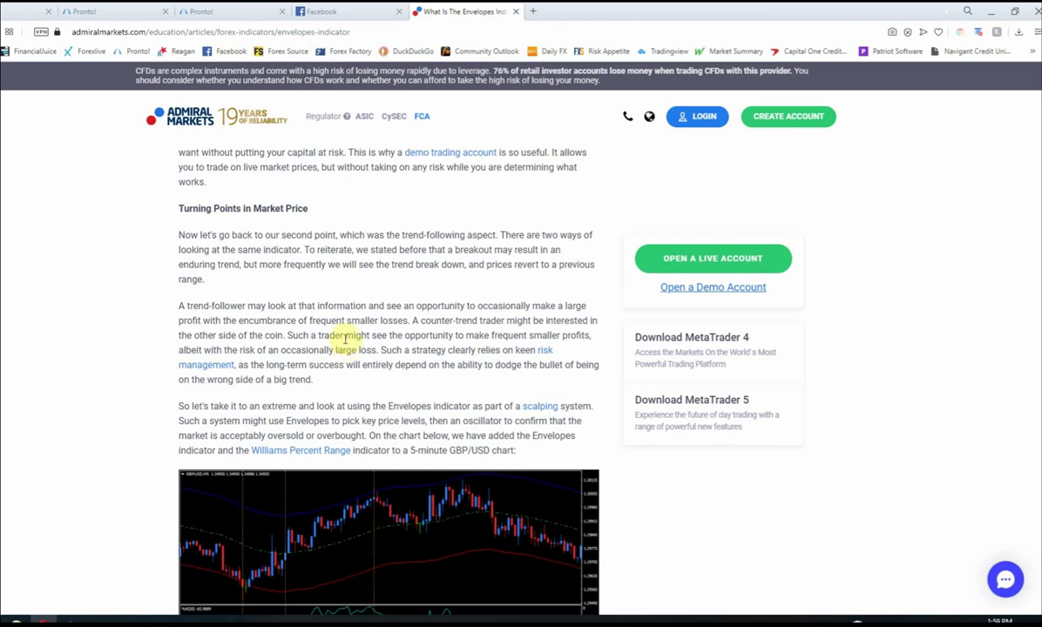
{"action": "scroll", "coordinate": [348, 341], "scroll_direction": "down", "scroll_amount": 1}
{"action": "scroll", "coordinate": [346, 342], "scroll_direction": "down", "scroll_amount": 8}
{"action": "scroll", "coordinate": [275, 384], "scroll_direction": "up", "scroll_amount": 15}
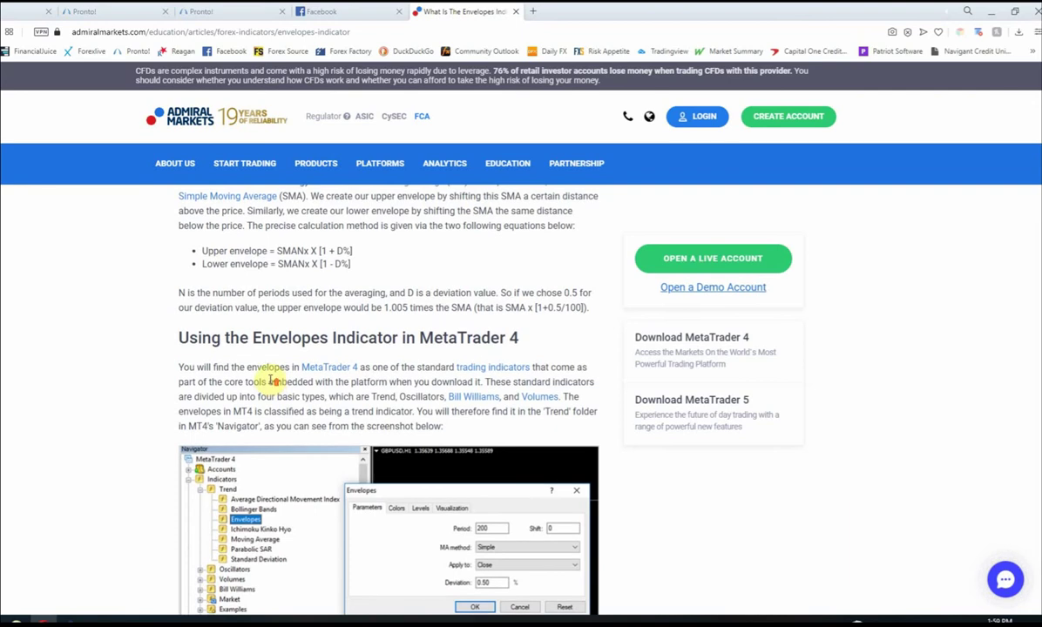
{"action": "scroll", "coordinate": [273, 375], "scroll_direction": "up", "scroll_amount": 10}
Step: Go back to the "envelope indicator" search results and reopen the article "What Is The Envelopes Indicator And How Do You Use It?"
{"action": "mouse_move", "coordinate": [165, 179]}
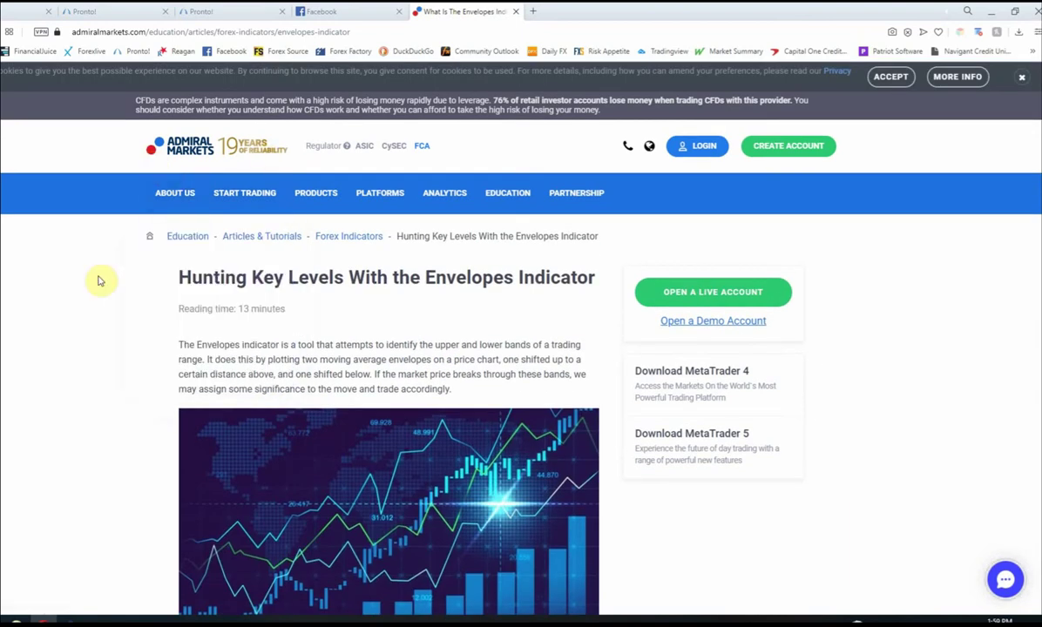
{"action": "key", "text": "alt+Left"}
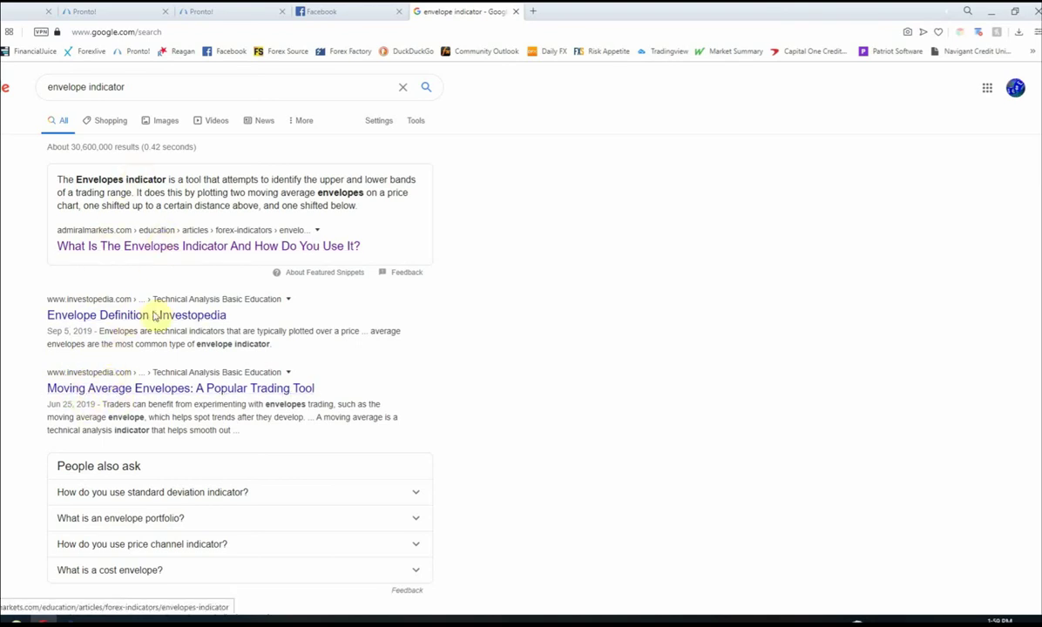
{"action": "left_click", "coordinate": [141, 248]}
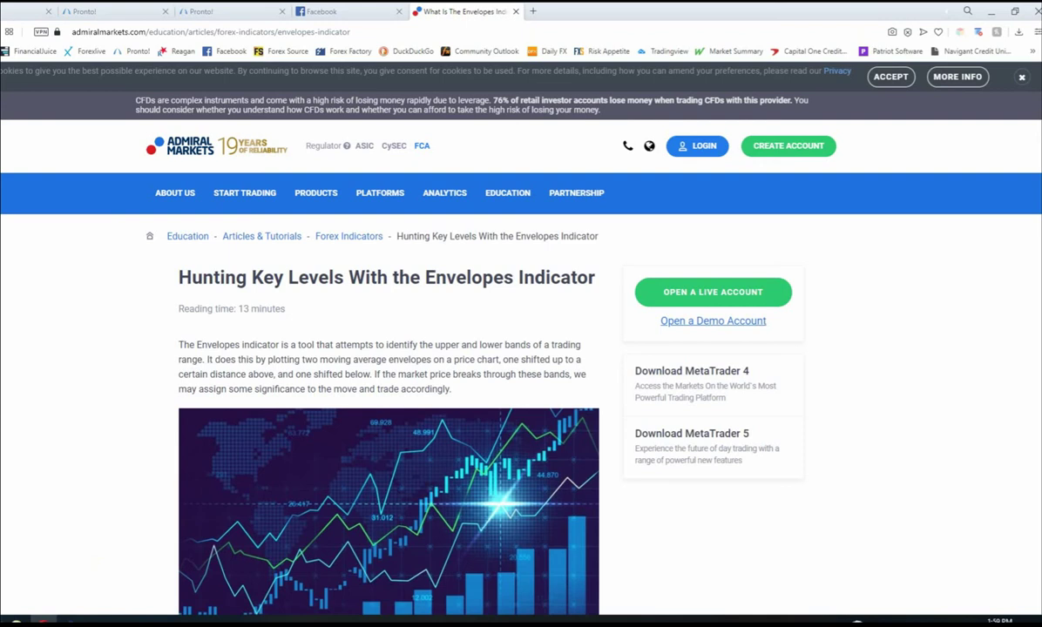
Step: Switch to MetaTrader 4 and compare the envelopes on the GBPCHF chart across the Daily, M15 and H1 timeframes
{"action": "mouse_move", "coordinate": [42, 621]}
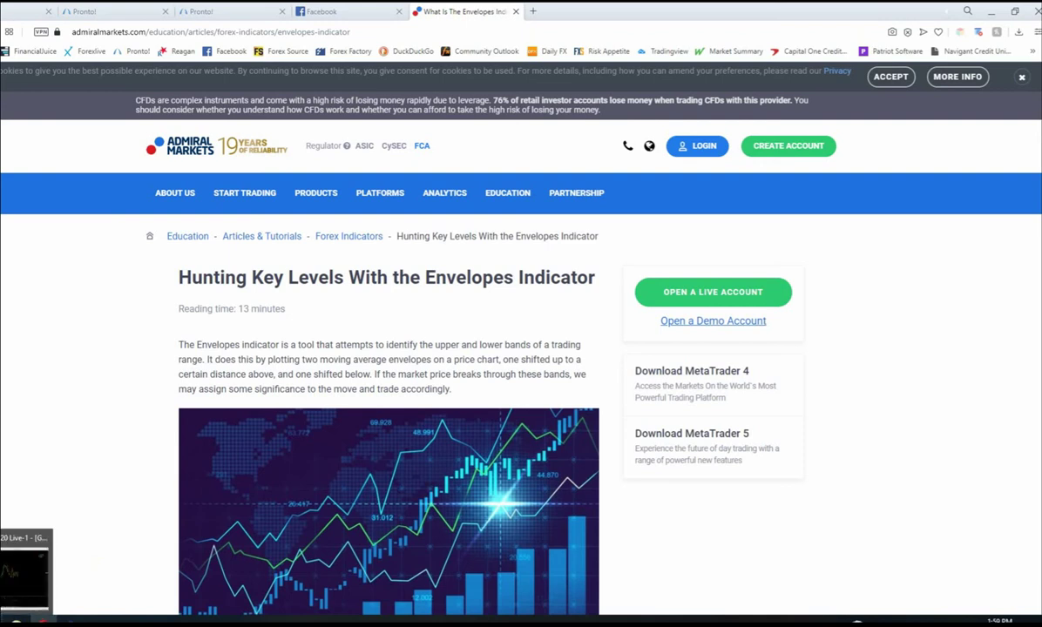
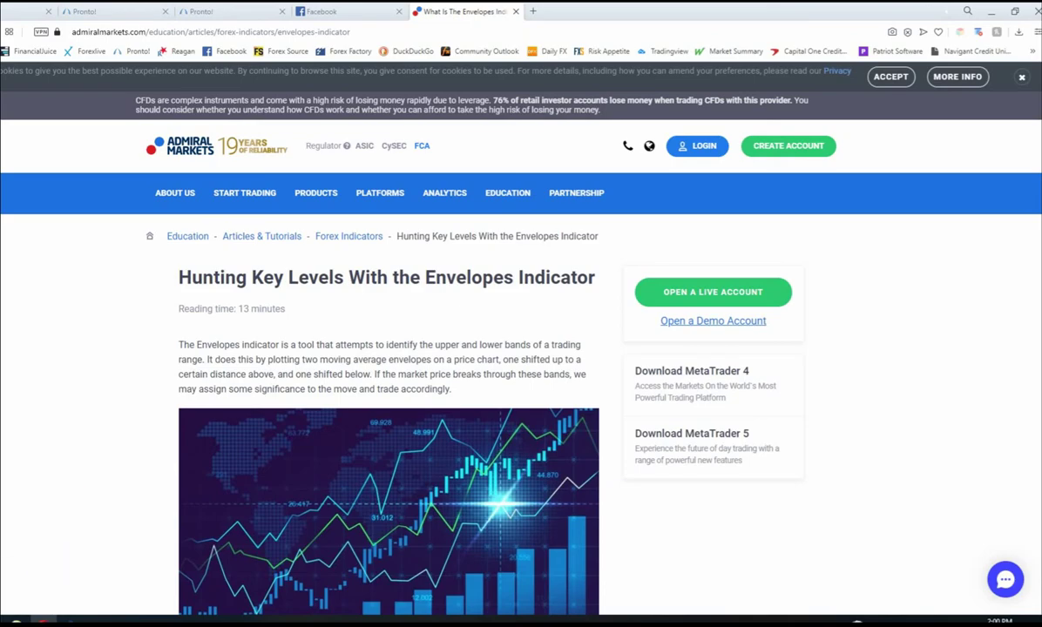
{"action": "key", "text": "alt+Tab"}
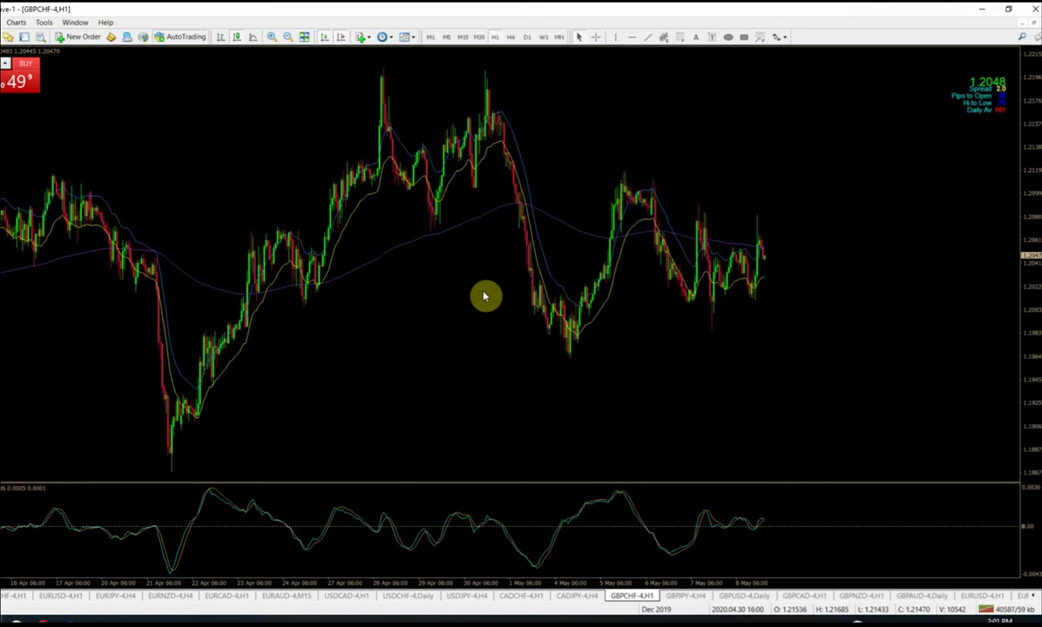
{"action": "left_click", "coordinate": [529, 37]}
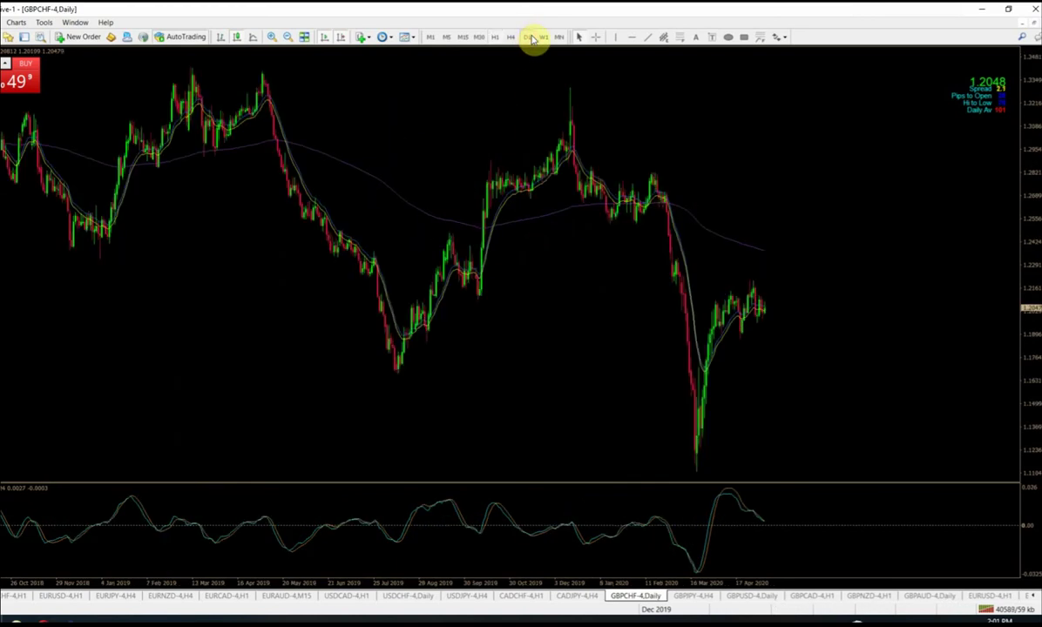
{"action": "mouse_move", "coordinate": [672, 216]}
{"action": "left_click", "coordinate": [464, 38]}
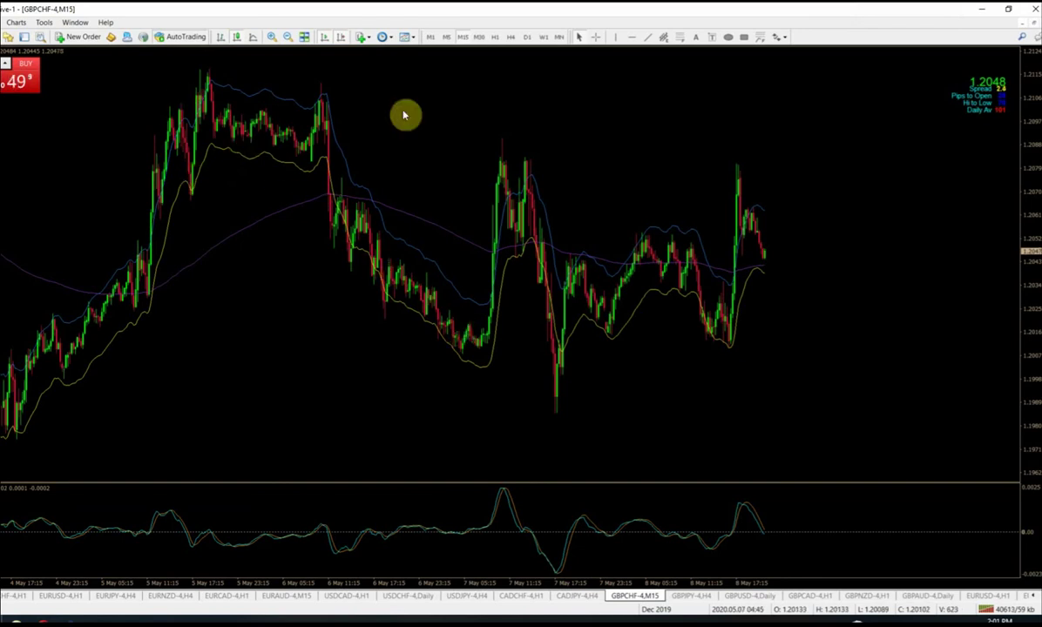
{"action": "left_click", "coordinate": [494, 37]}
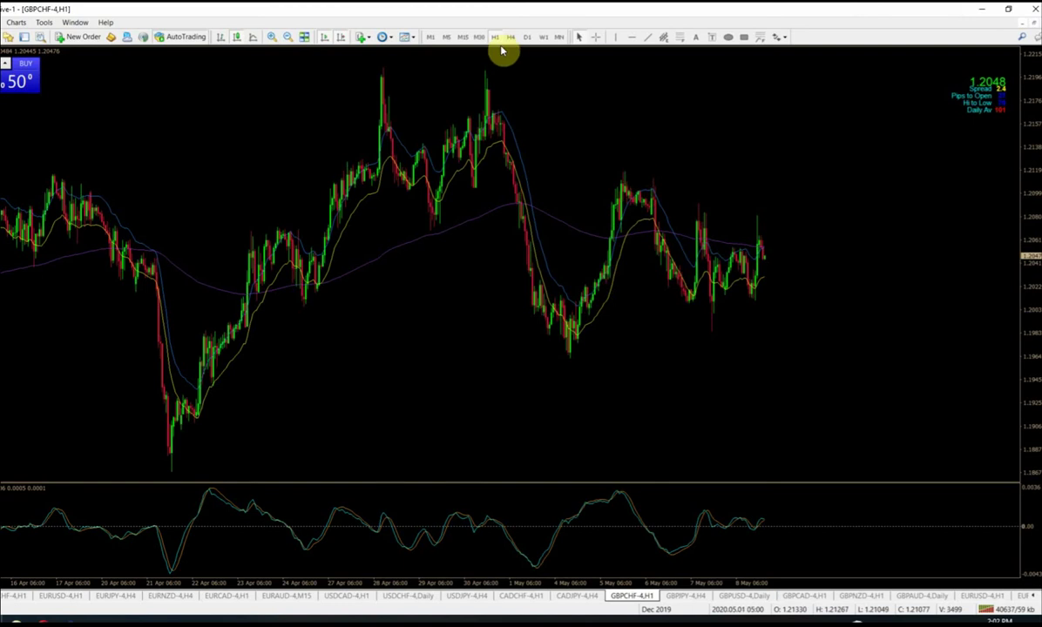
{"action": "left_click", "coordinate": [463, 38]}
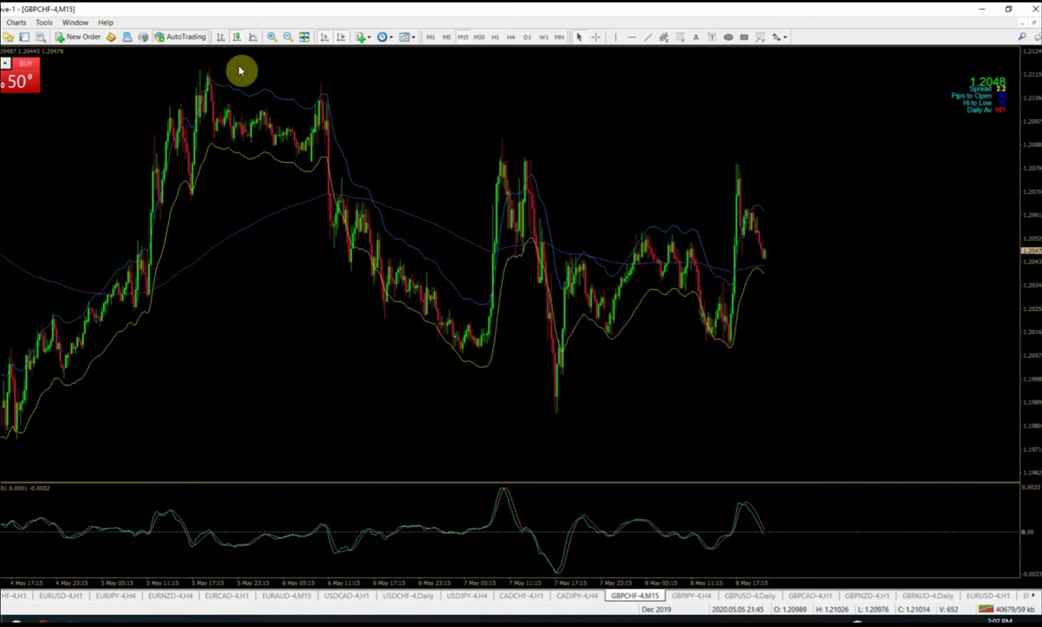
{"action": "left_click", "coordinate": [493, 38]}
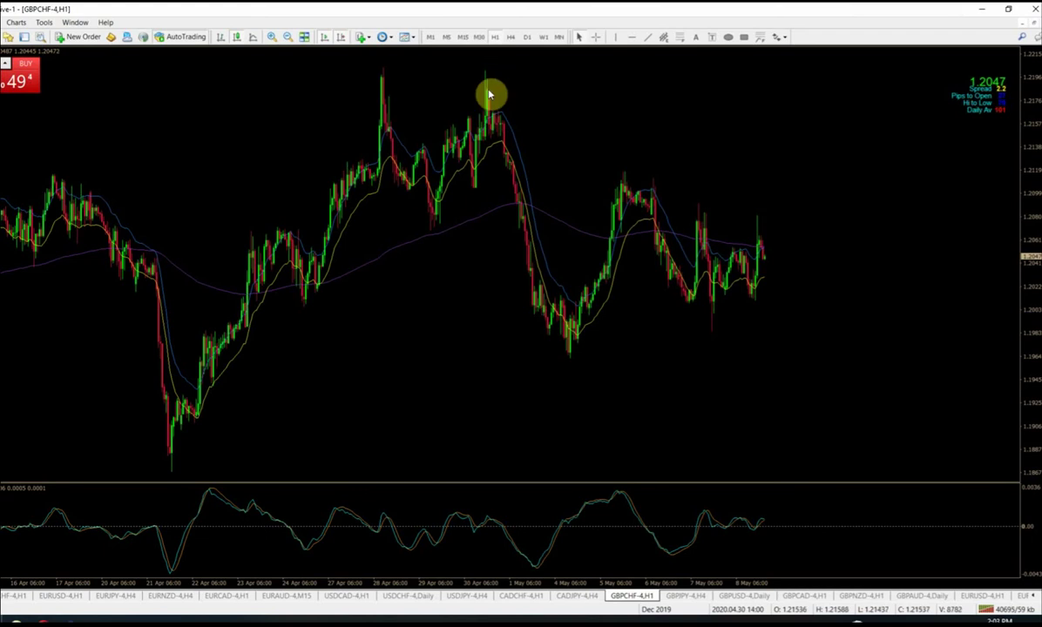
Step: Use the crosshair on the GBPCHF H1 chart to compare price turning points with the ZeroLag MACD
{"action": "left_click", "coordinate": [598, 37]}
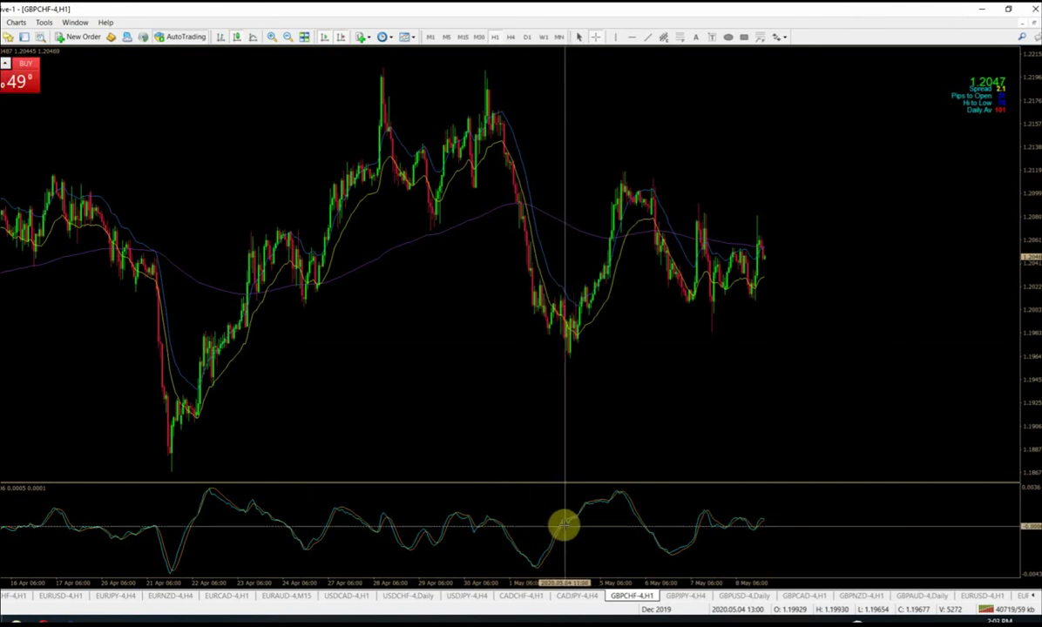
{"action": "mouse_move", "coordinate": [568, 524]}
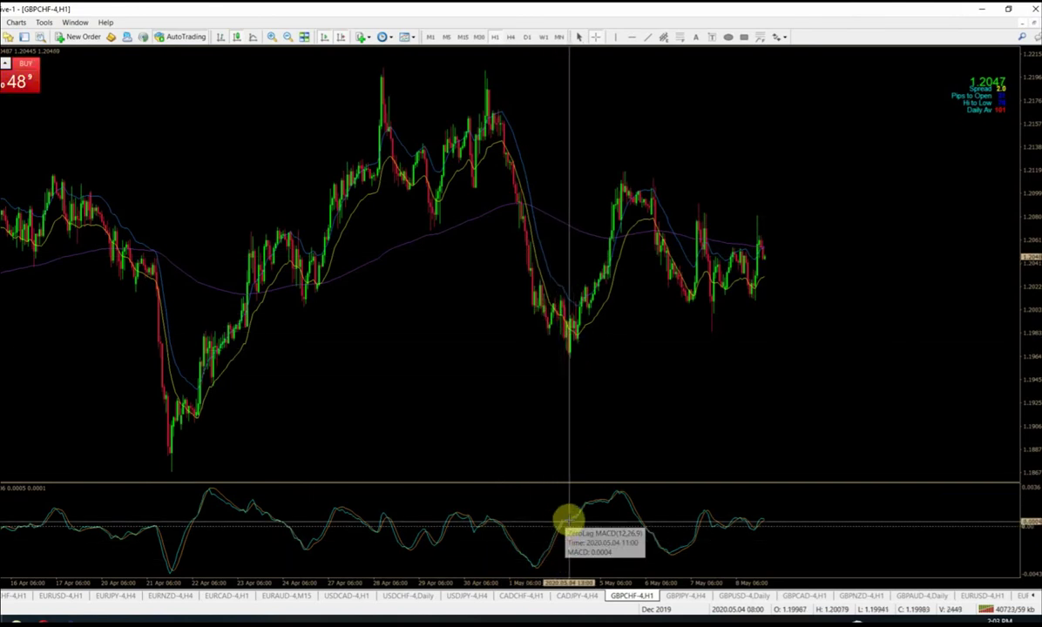
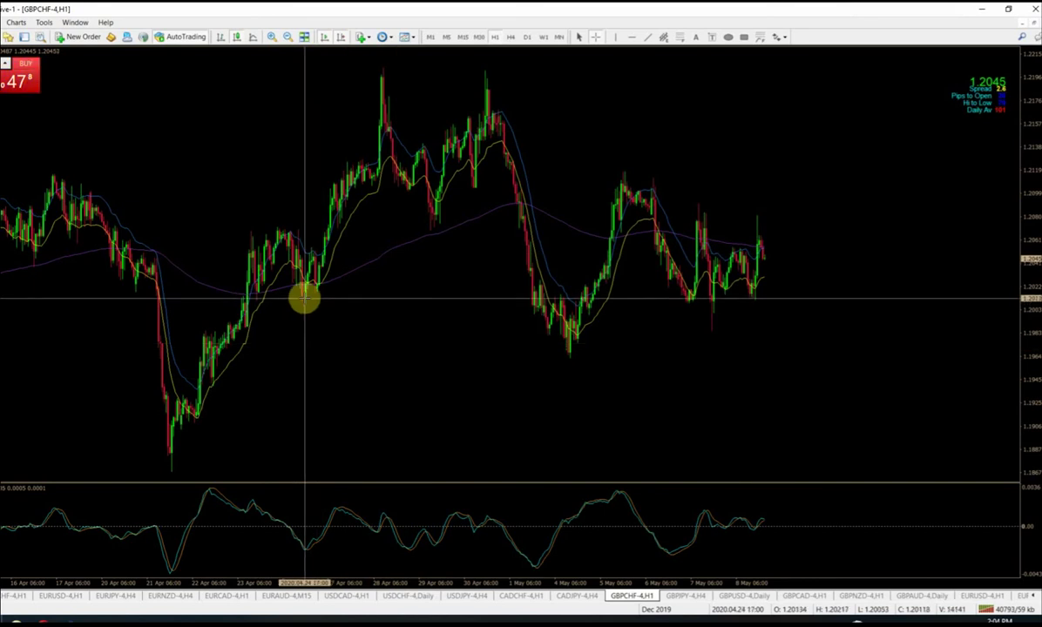
{"action": "mouse_move", "coordinate": [304, 299]}
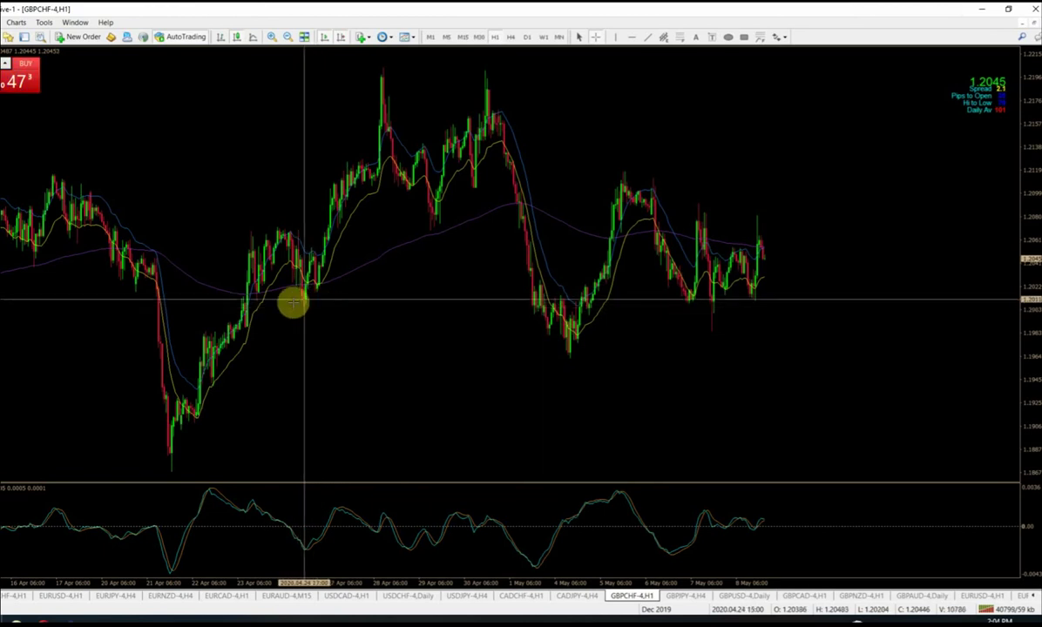
{"action": "left_click", "coordinate": [355, 224]}
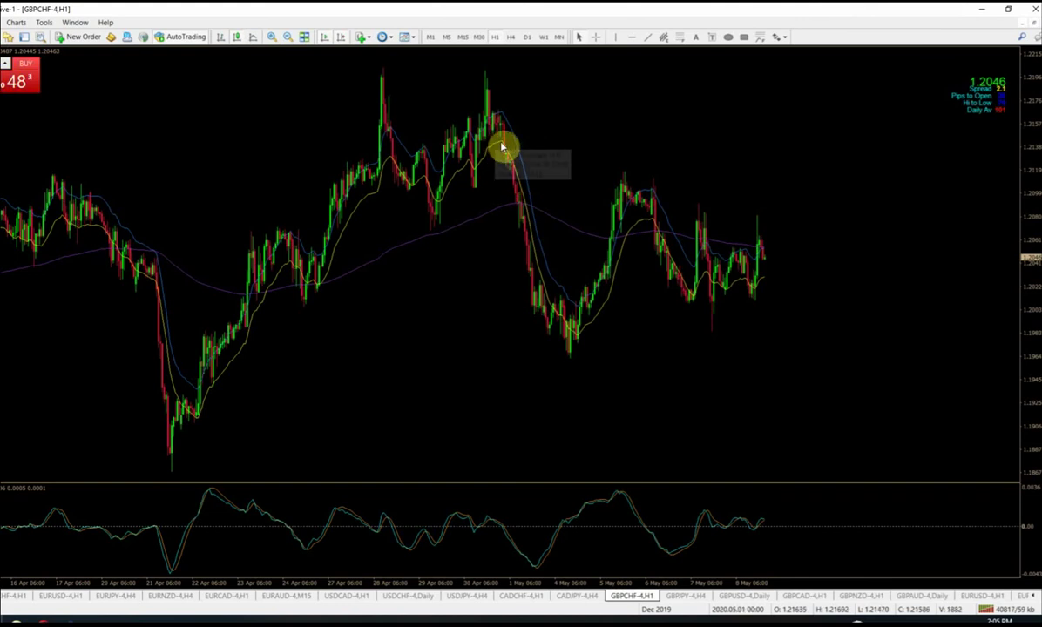
{"action": "left_click", "coordinate": [596, 37]}
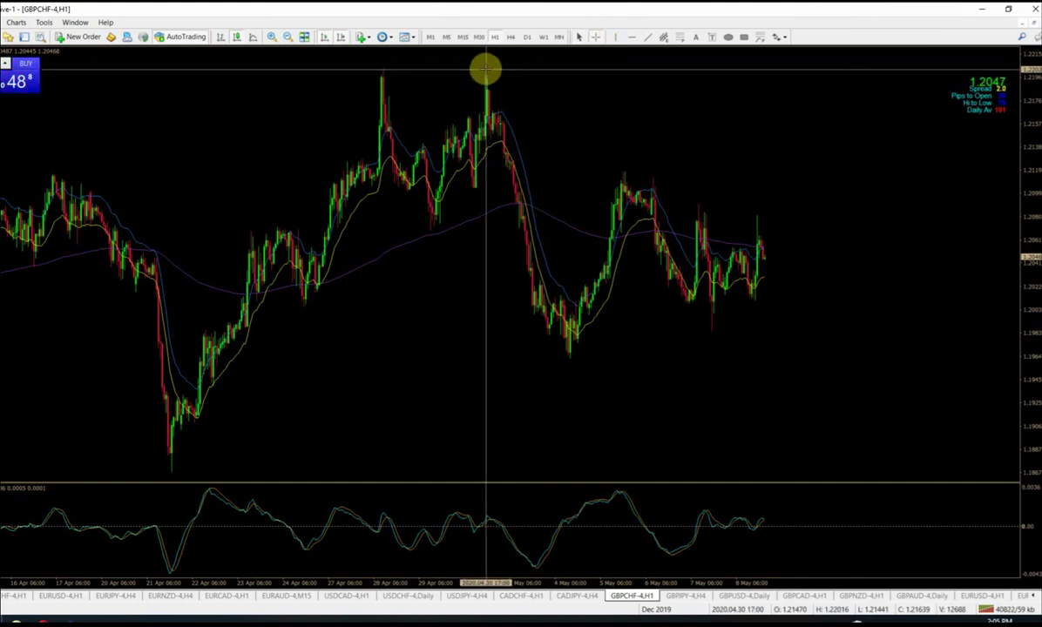
{"action": "mouse_move", "coordinate": [488, 520]}
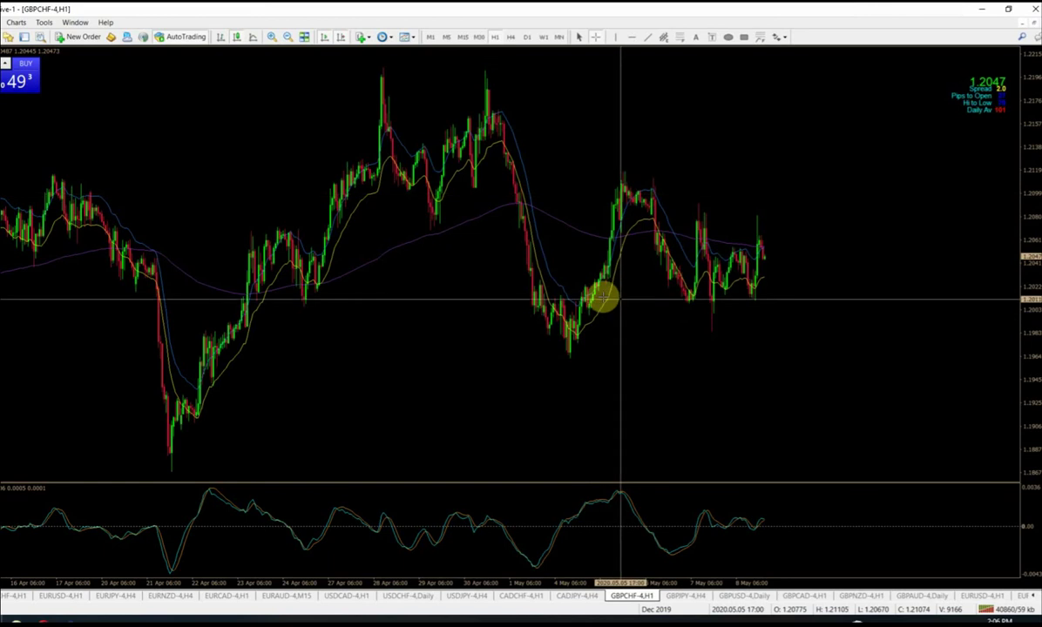
Step: Place vertical lines on the GBPCHF H4 chart around 5 May 2020 and at the latest candle, and view them on H1
{"action": "left_click", "coordinate": [512, 37]}
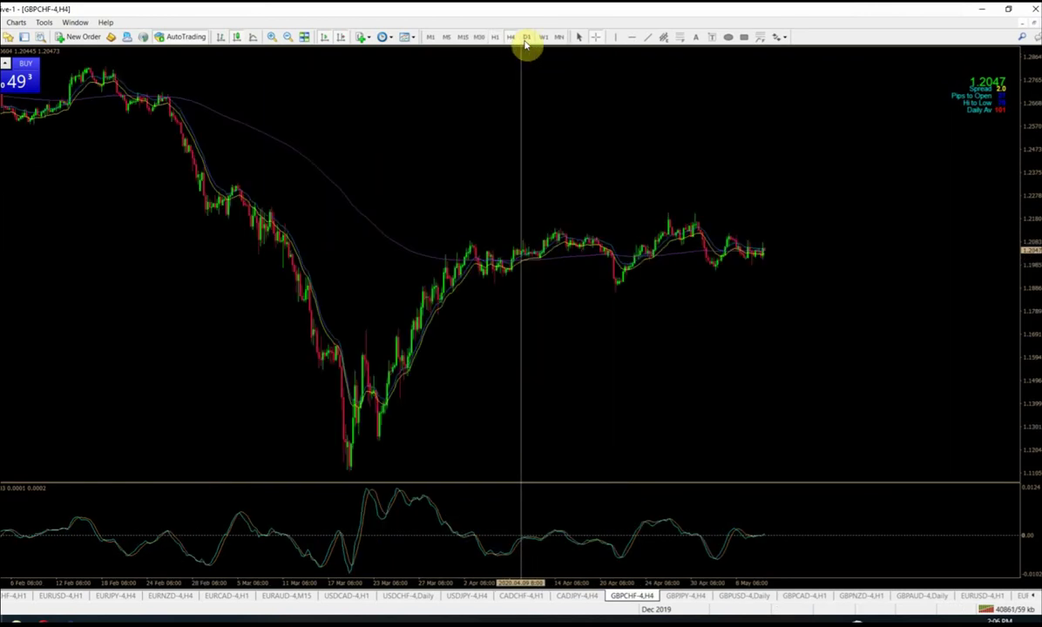
{"action": "left_click", "coordinate": [498, 37]}
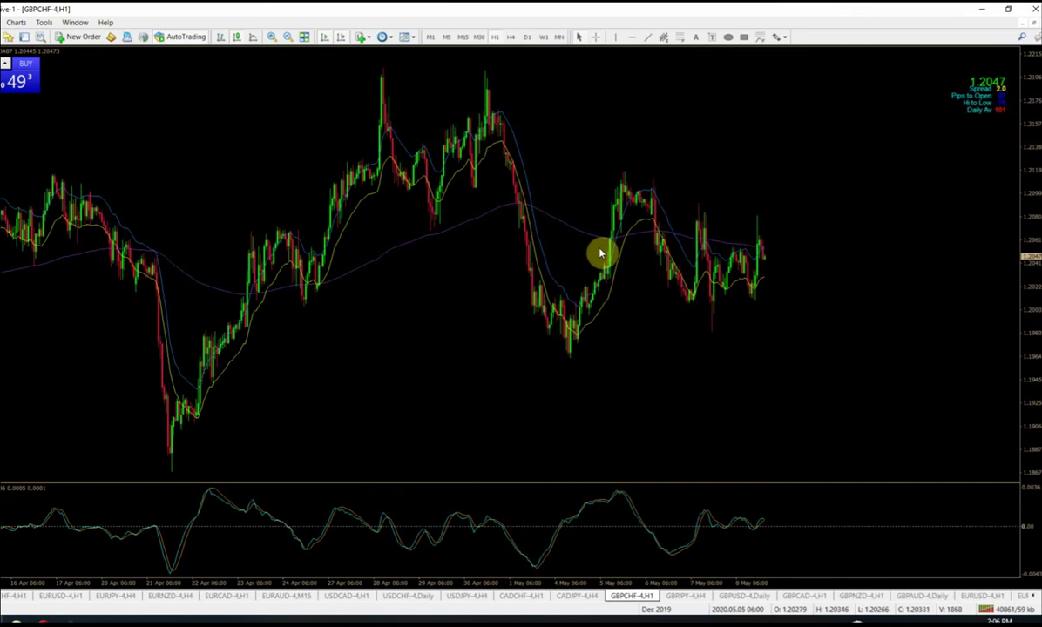
{"action": "left_click", "coordinate": [510, 37]}
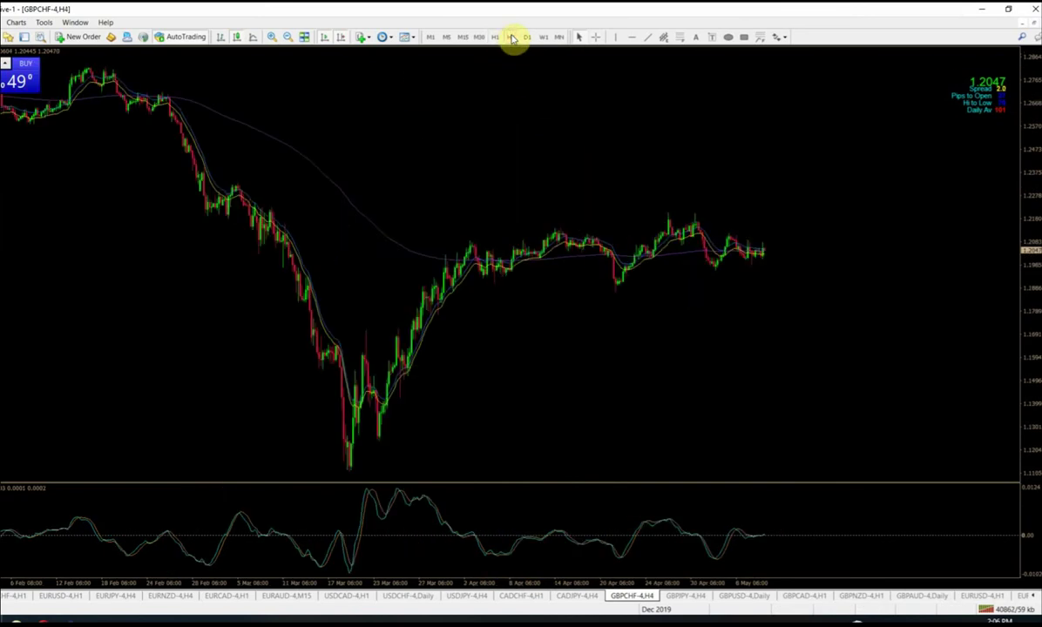
{"action": "left_click", "coordinate": [616, 41]}
{"action": "left_click", "coordinate": [723, 244]}
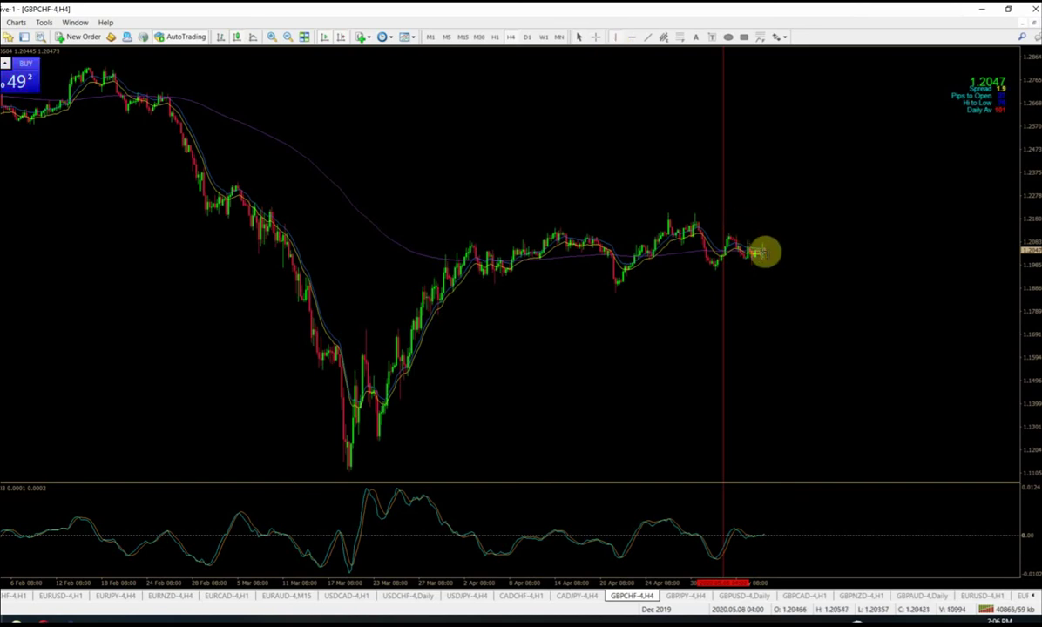
{"action": "left_click", "coordinate": [764, 256]}
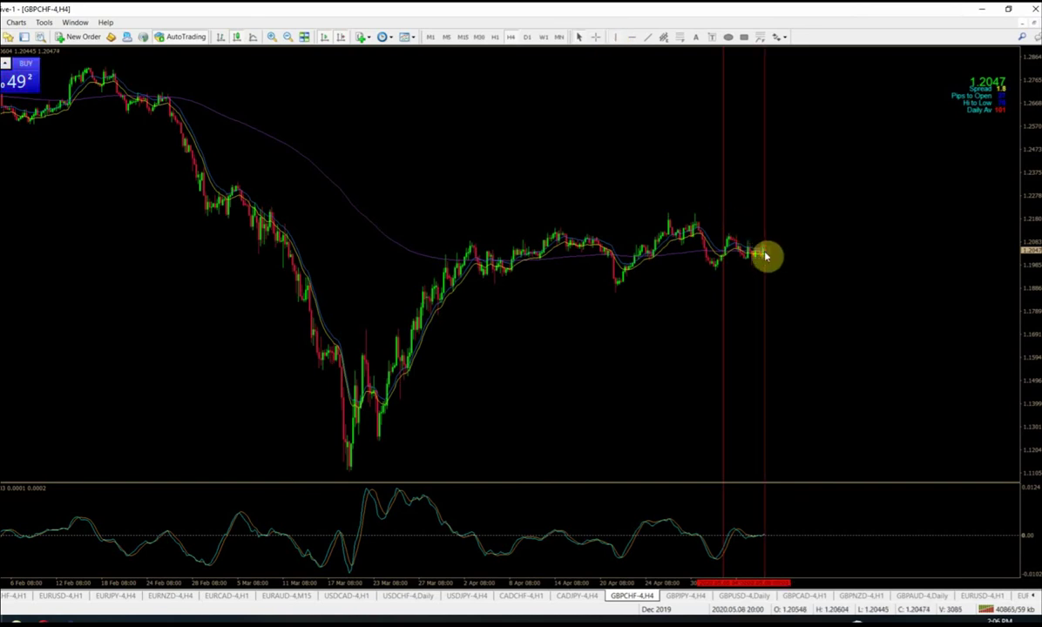
{"action": "left_click", "coordinate": [490, 40]}
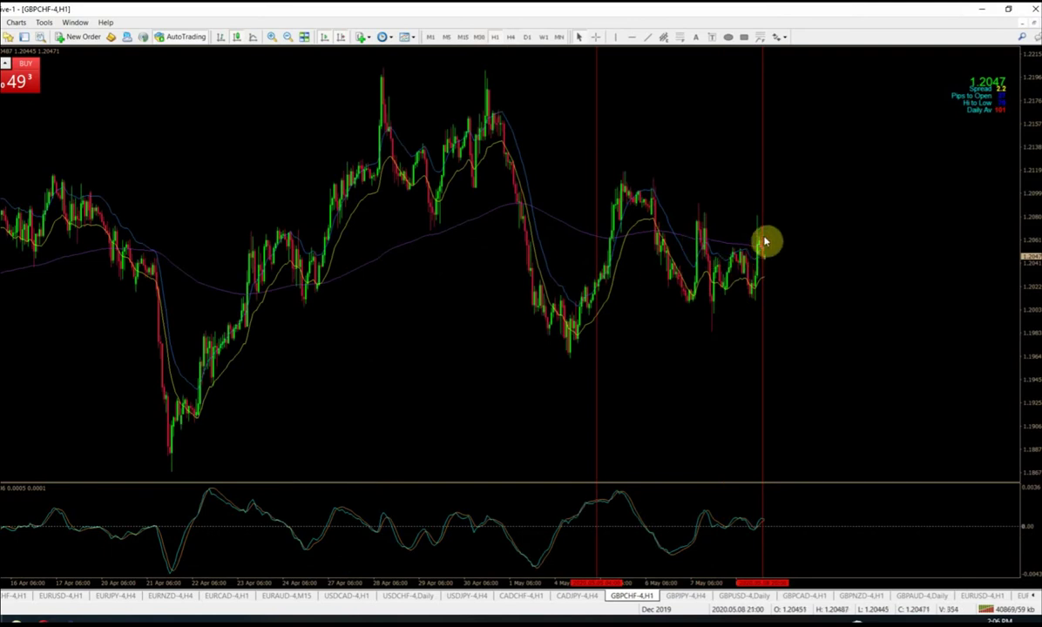
Step: Delete the vertical line at the latest candle on the GBPCHF H1 chart
{"action": "right_click", "coordinate": [763, 162]}
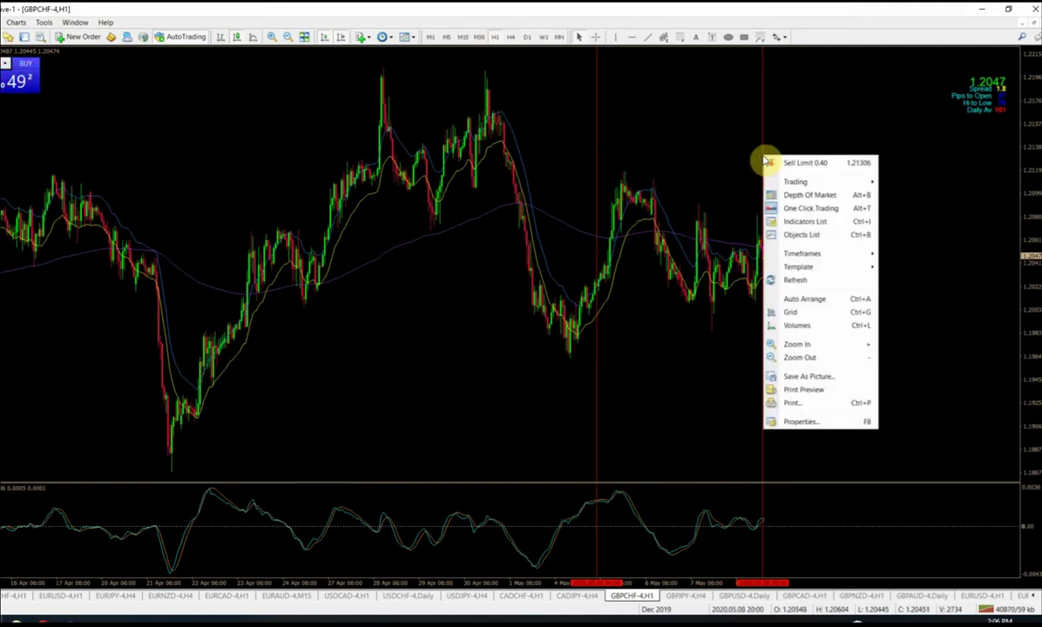
{"action": "left_click", "coordinate": [761, 144]}
{"action": "right_click", "coordinate": [762, 144]}
{"action": "left_click", "coordinate": [770, 180]}
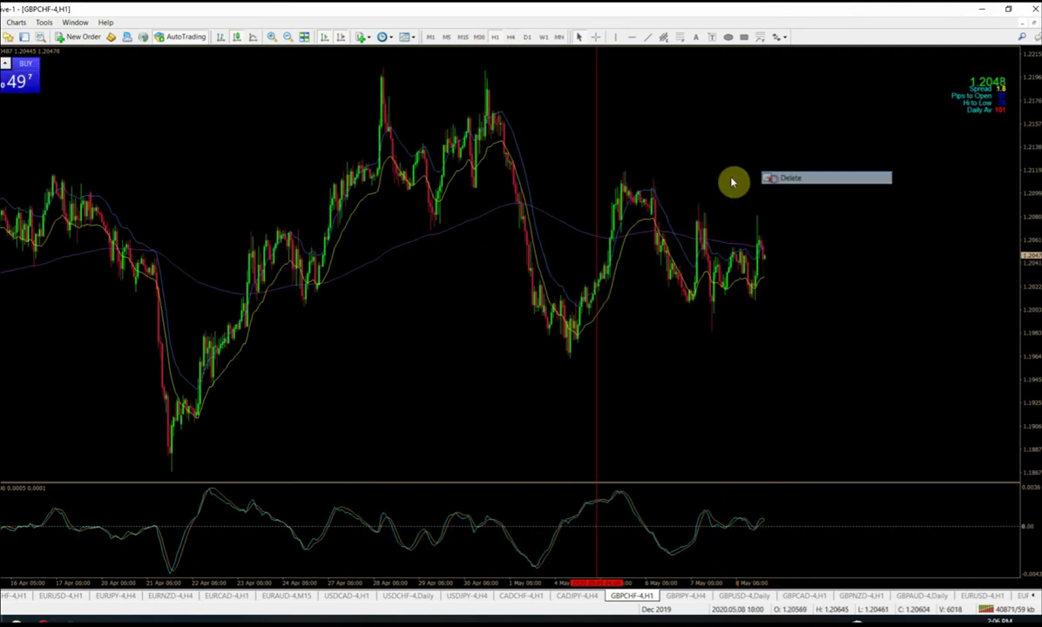
Step: Open the CADJPY chart and examine price against the envelopes on the Daily, H1 and M15 timeframes
{"action": "left_click", "coordinate": [575, 598]}
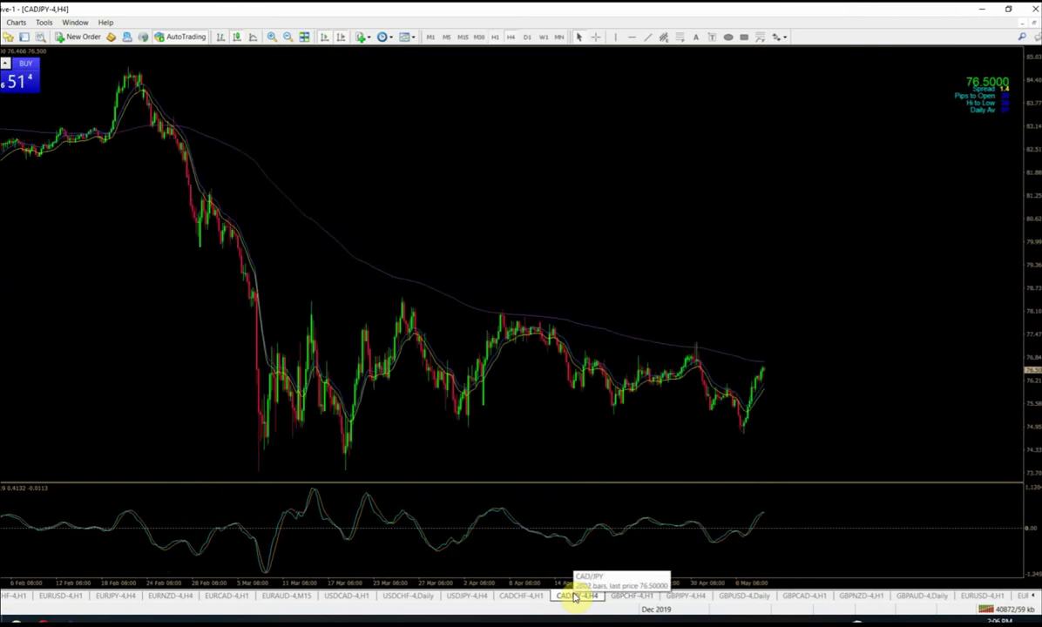
{"action": "left_click", "coordinate": [524, 37]}
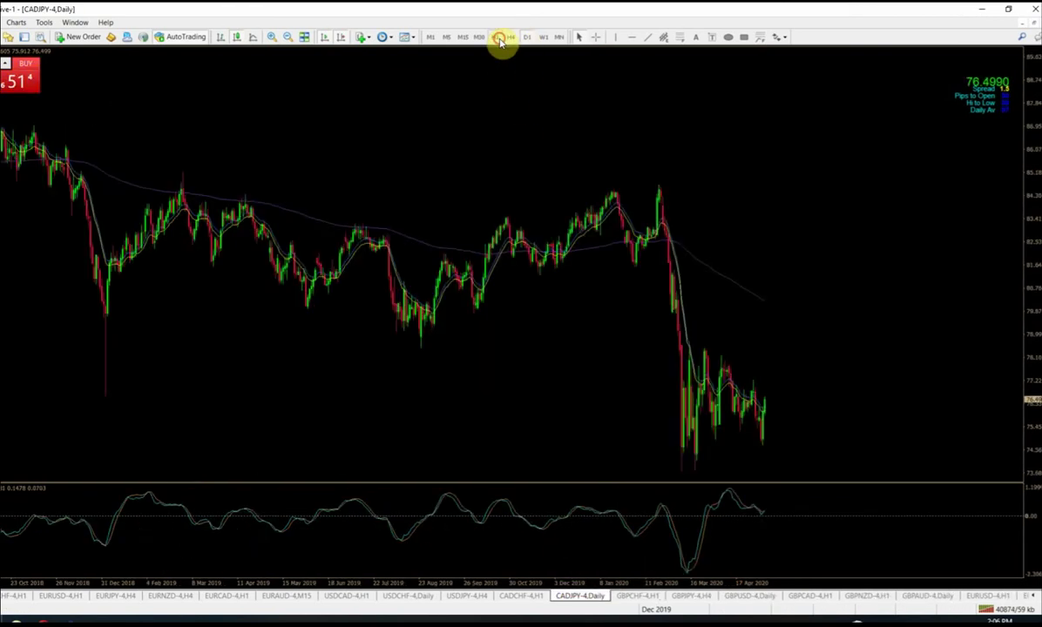
{"action": "left_click", "coordinate": [496, 38]}
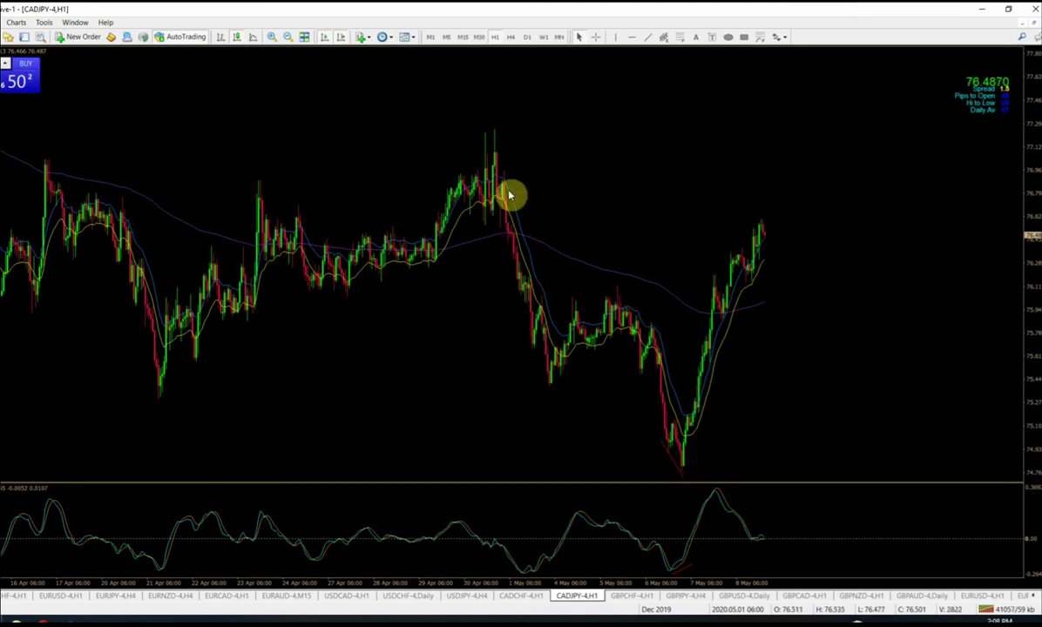
{"action": "mouse_move", "coordinate": [509, 195]}
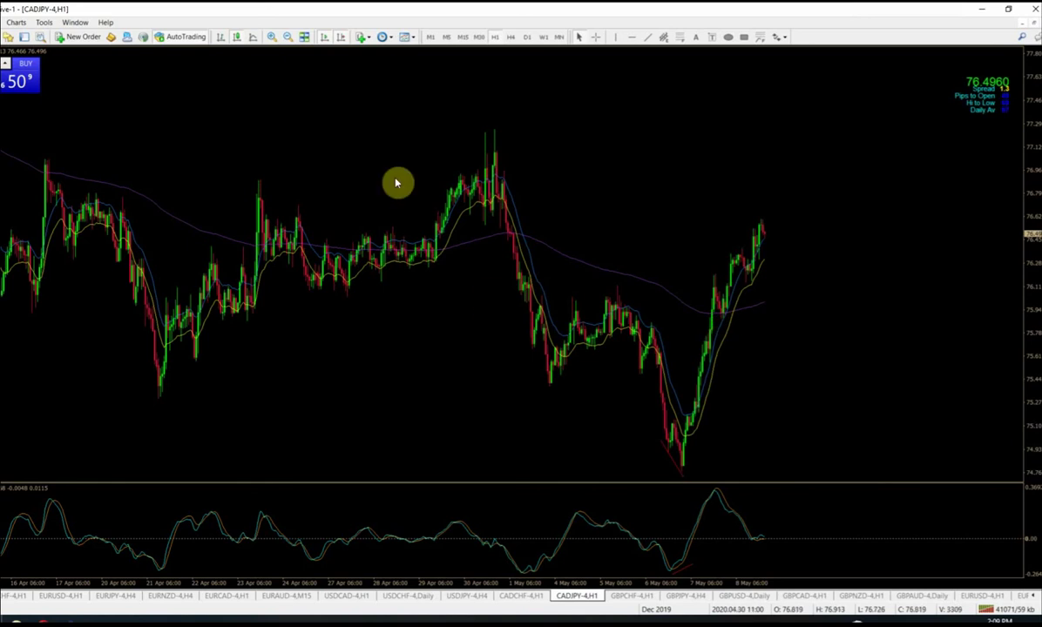
{"action": "left_click", "coordinate": [464, 37]}
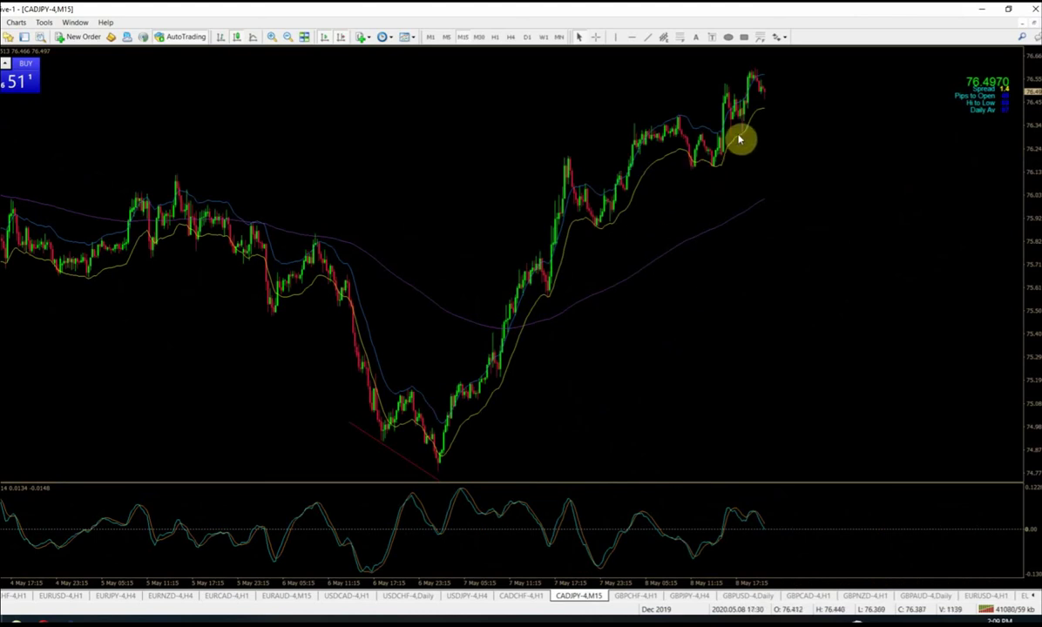
Step: Set the Envelopes indicator's shift to 5 on the CADJPY M15 chart
{"action": "right_click", "coordinate": [722, 164]}
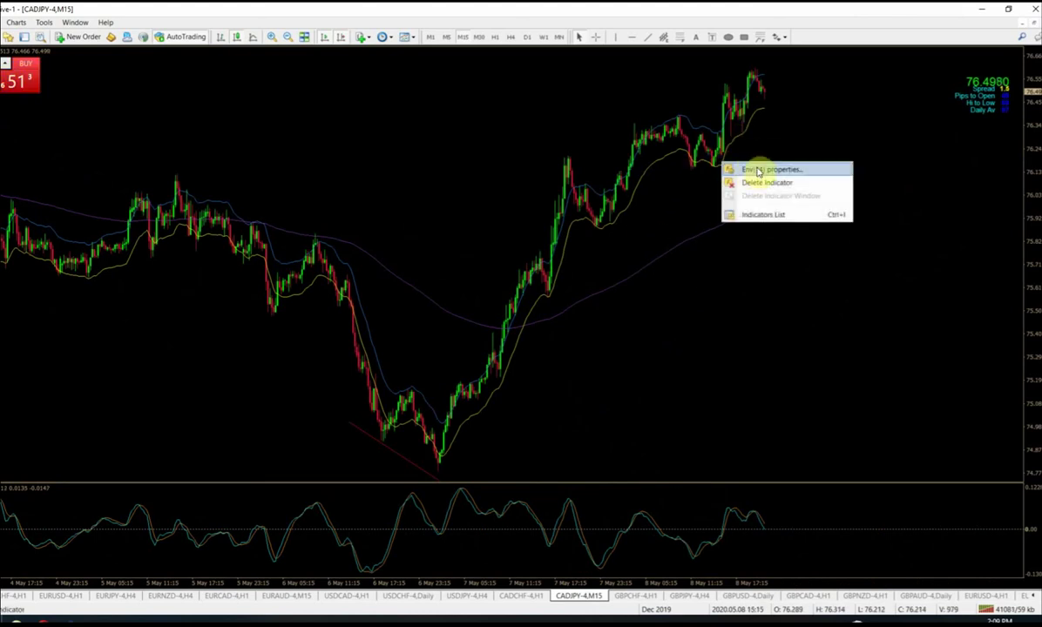
{"action": "left_click", "coordinate": [730, 170]}
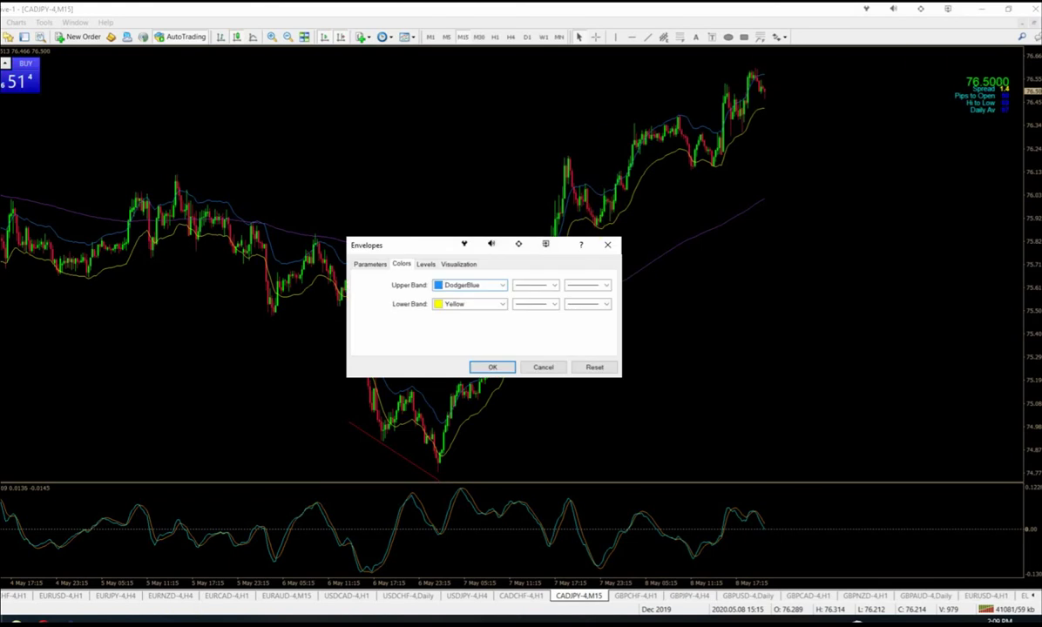
{"action": "left_click", "coordinate": [370, 263]}
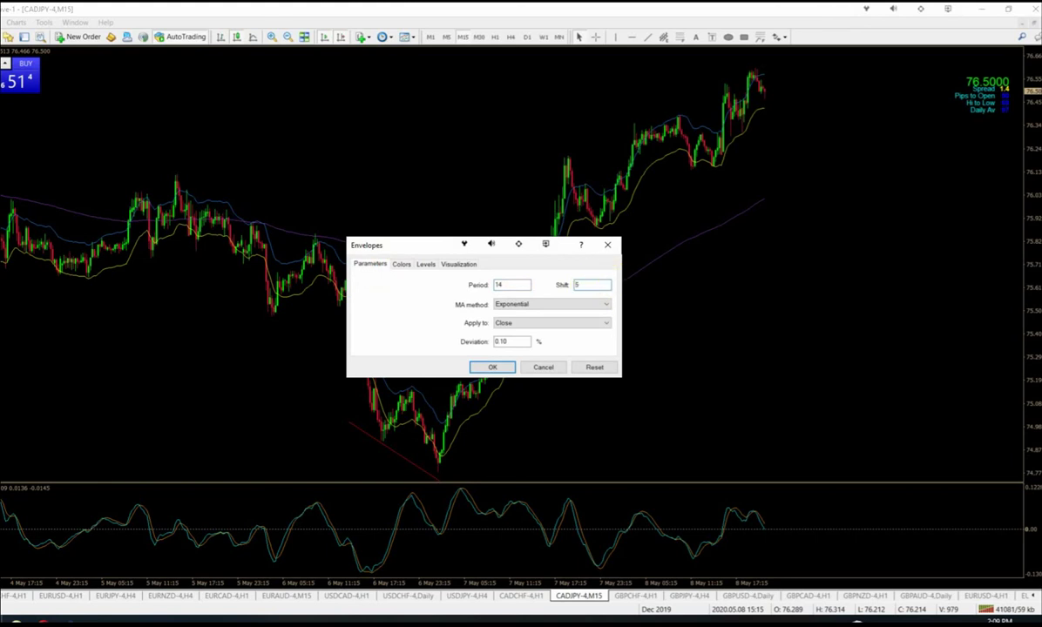
{"action": "left_click", "coordinate": [487, 366]}
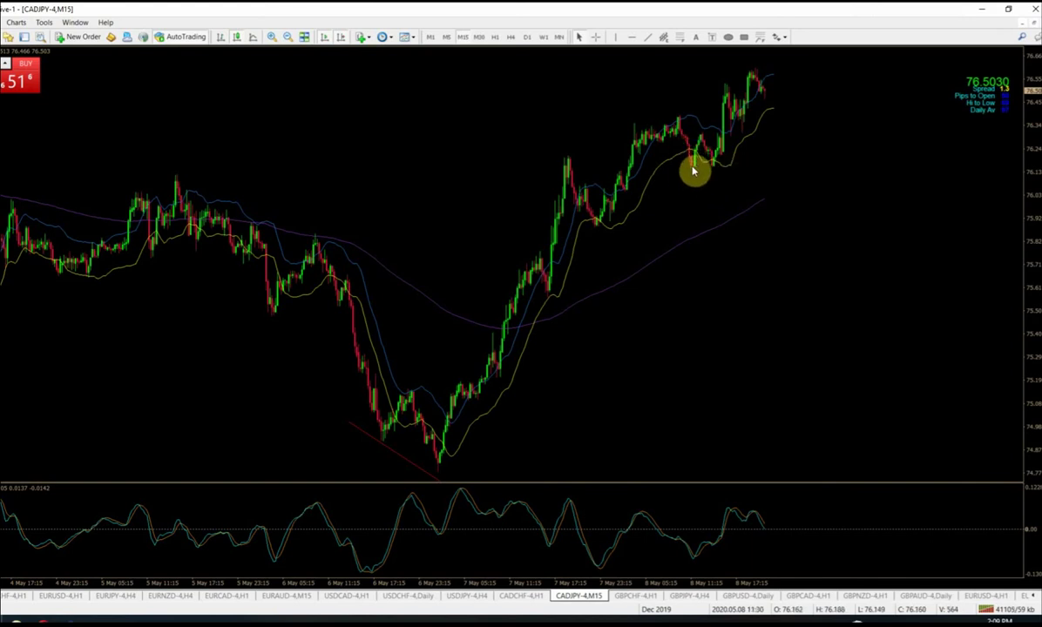
Step: Increase the Envelopes indicator's shift further on the CADJPY M15 chart
{"action": "mouse_move", "coordinate": [696, 164]}
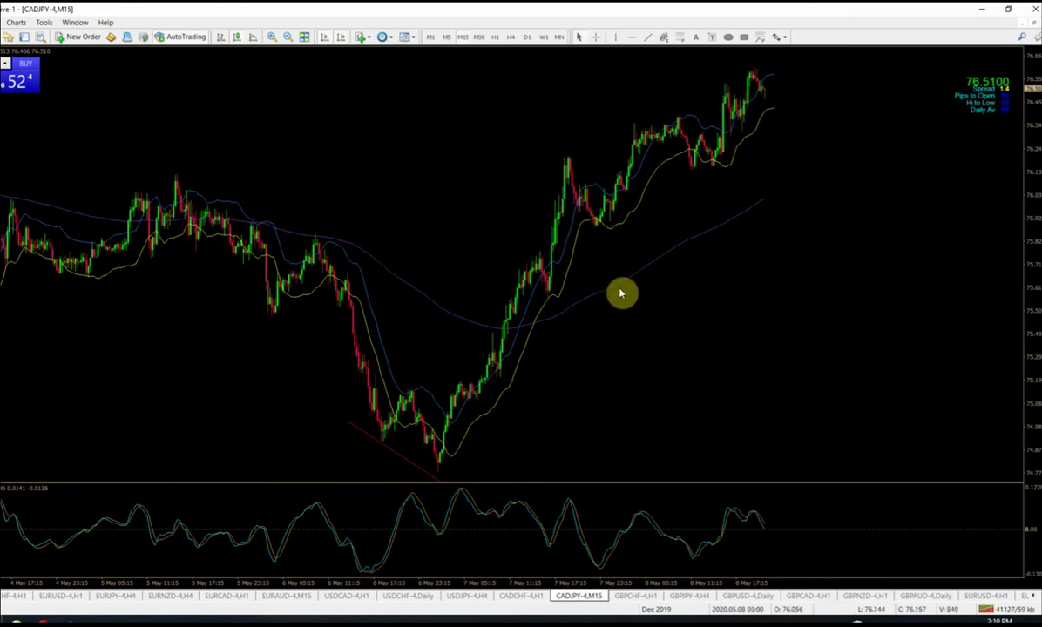
{"action": "right_click", "coordinate": [669, 162]}
{"action": "left_click", "coordinate": [685, 165]}
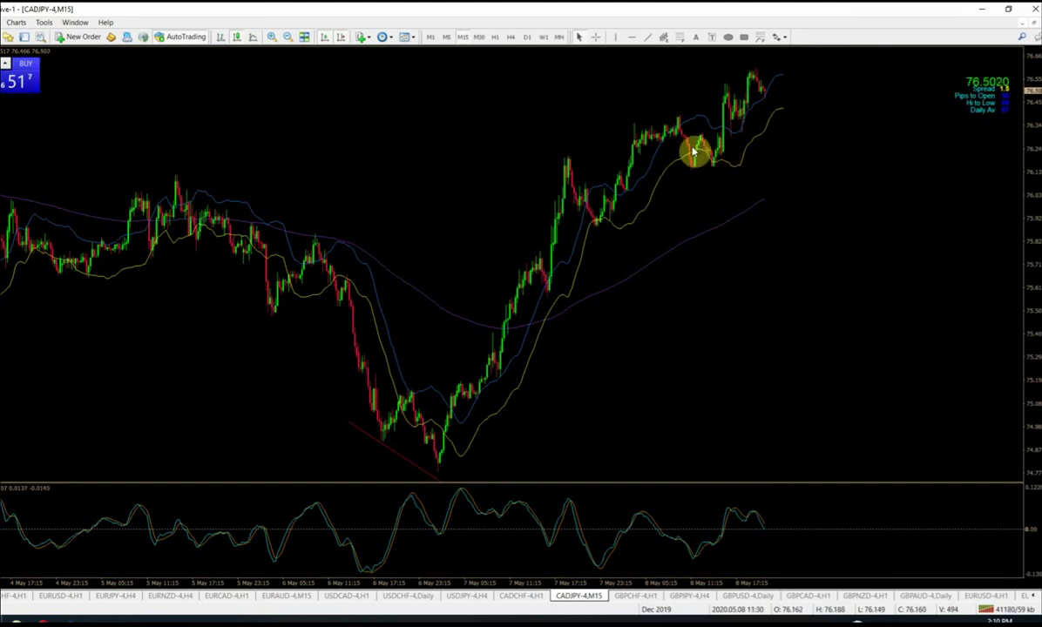
Step: Remove the Envelopes indicator's forward shift on the CADJPY M15 chart so the bands end at the latest candle
{"action": "right_click", "coordinate": [732, 167]}
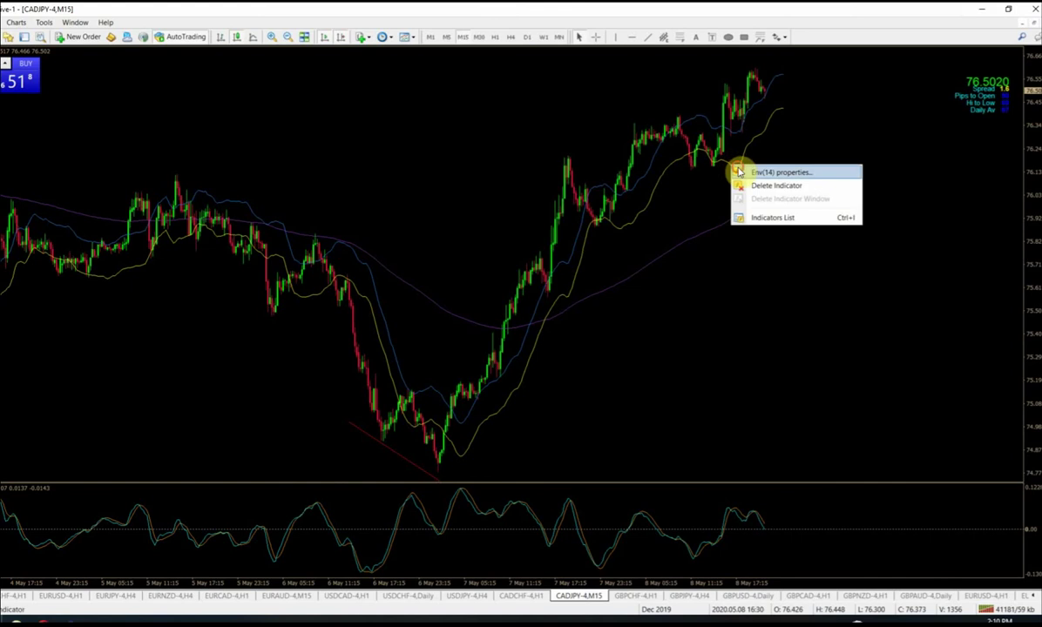
{"action": "left_click", "coordinate": [740, 171]}
{"action": "left_click", "coordinate": [602, 244]}
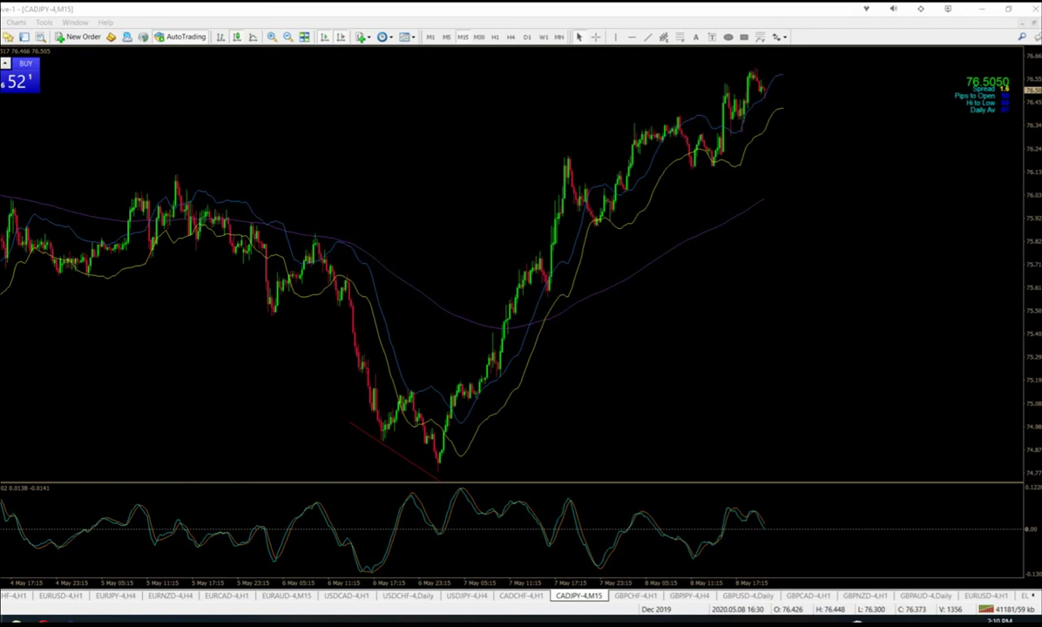
{"action": "key", "text": "Return"}
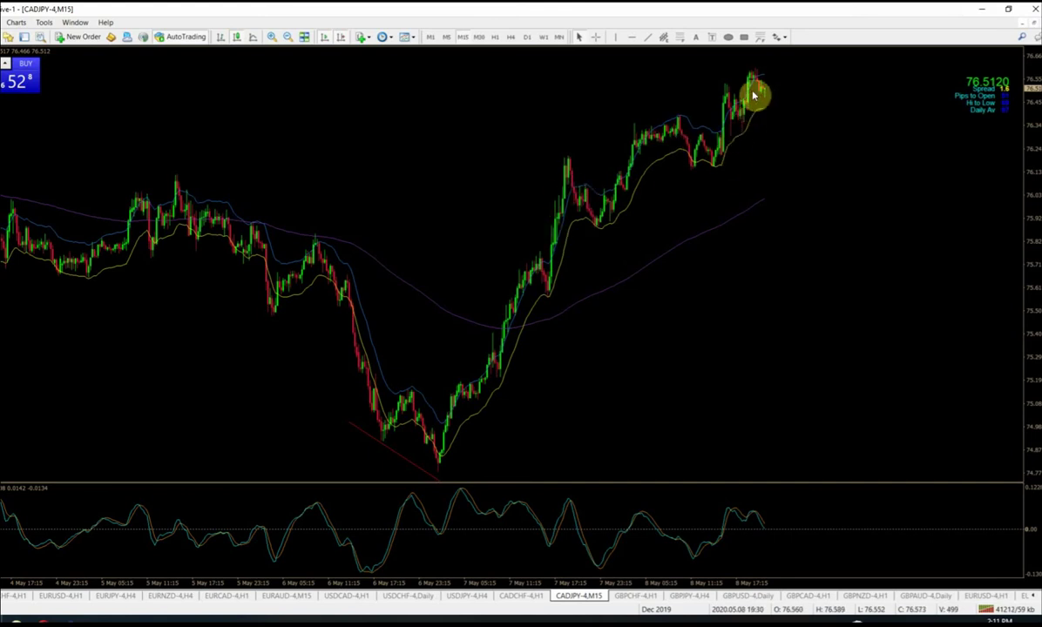
Step: Compare CADJPY price, envelopes and MACD swings across the H4, Daily, H1 and M15 timeframes, finishing on H1
{"action": "left_click", "coordinate": [497, 36]}
{"action": "left_click", "coordinate": [509, 36]}
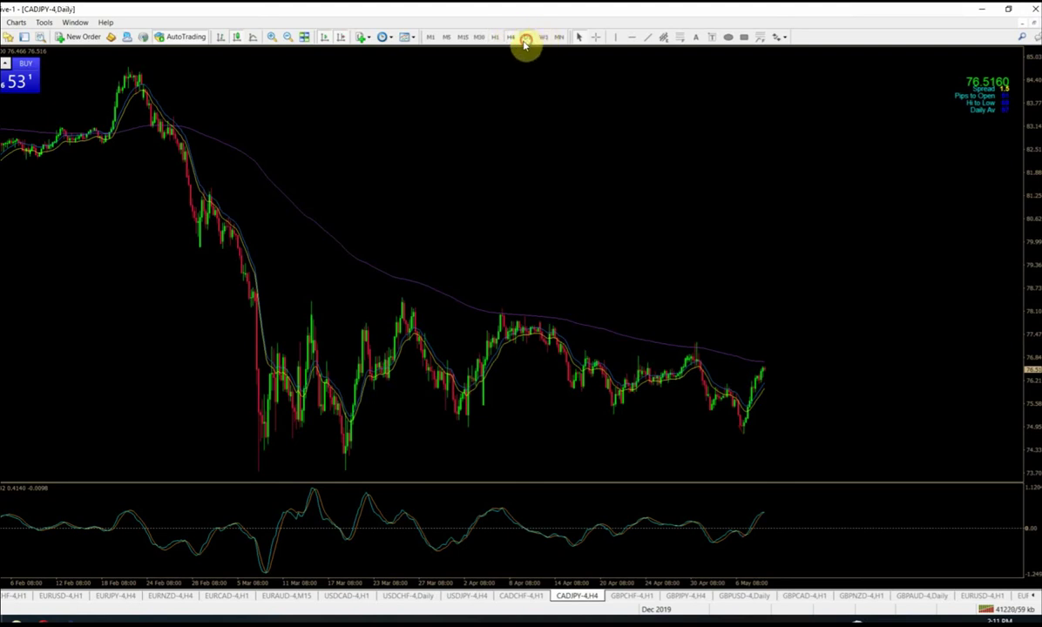
{"action": "left_click", "coordinate": [526, 39]}
{"action": "left_click", "coordinate": [503, 40]}
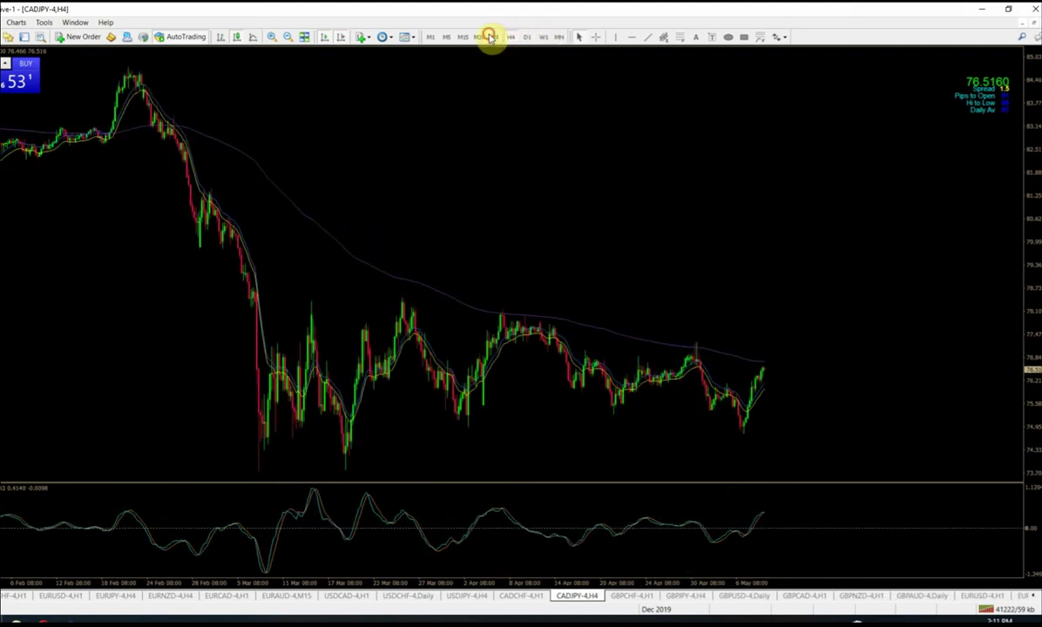
{"action": "left_click", "coordinate": [493, 38]}
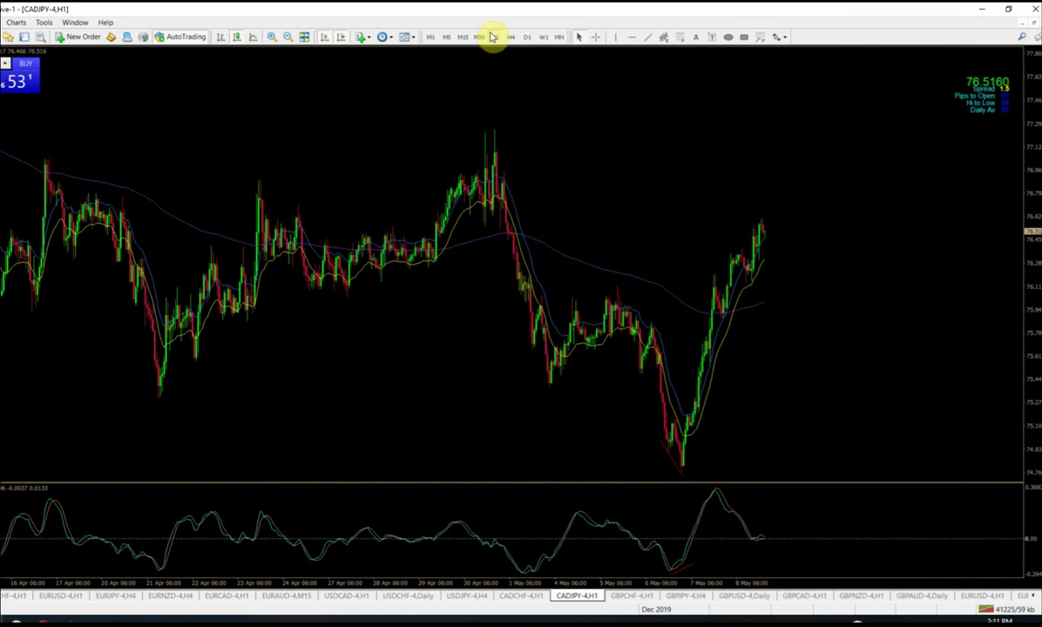
{"action": "left_click", "coordinate": [465, 38]}
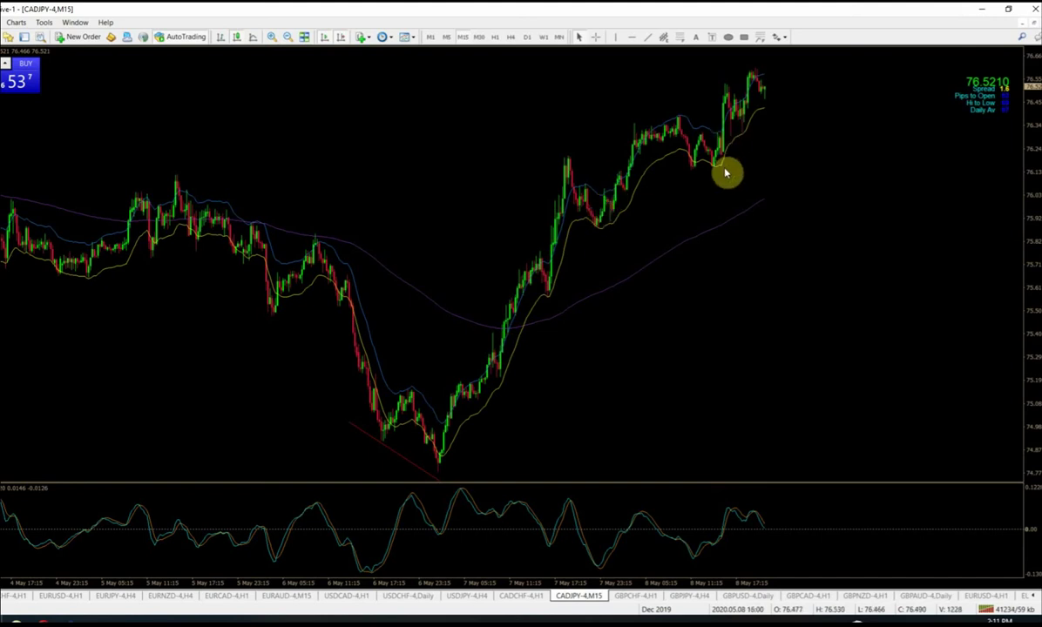
{"action": "left_click", "coordinate": [512, 38]}
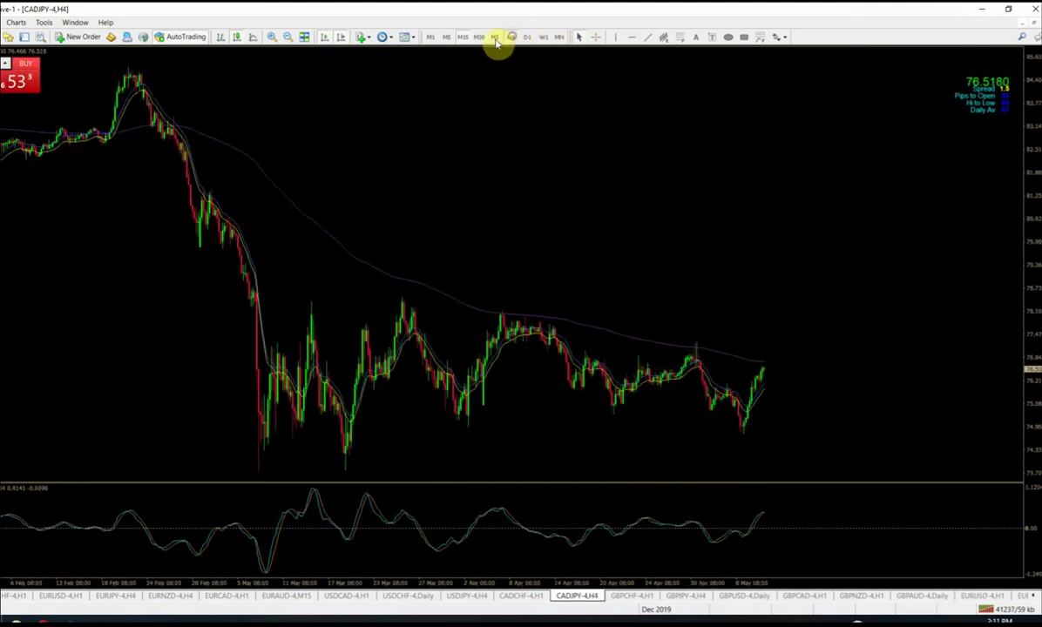
{"action": "left_click", "coordinate": [496, 39]}
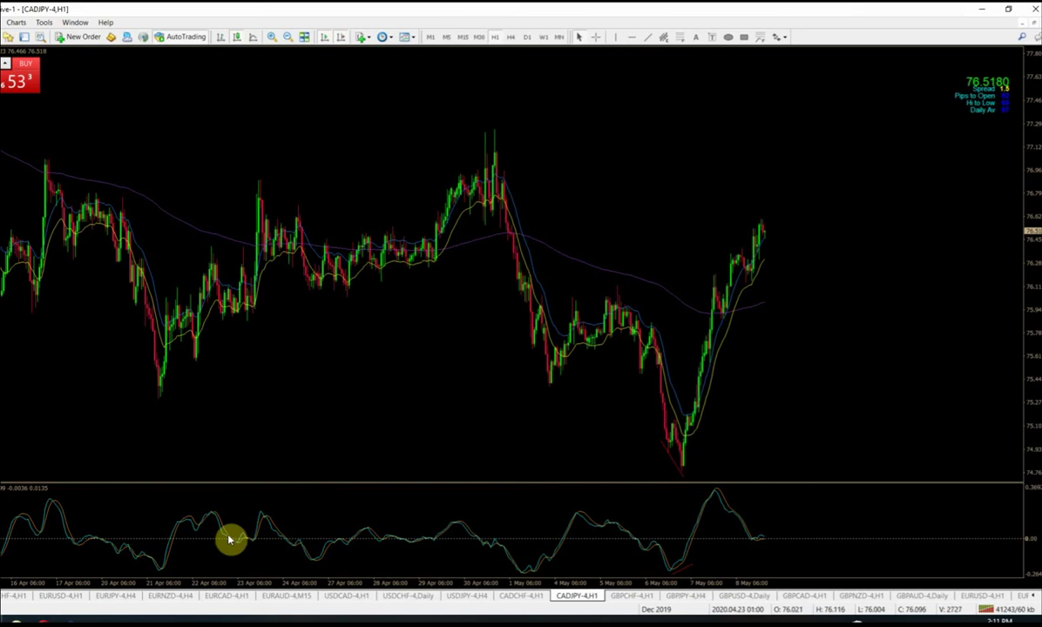
{"action": "mouse_move", "coordinate": [658, 524]}
{"action": "mouse_move", "coordinate": [719, 520]}
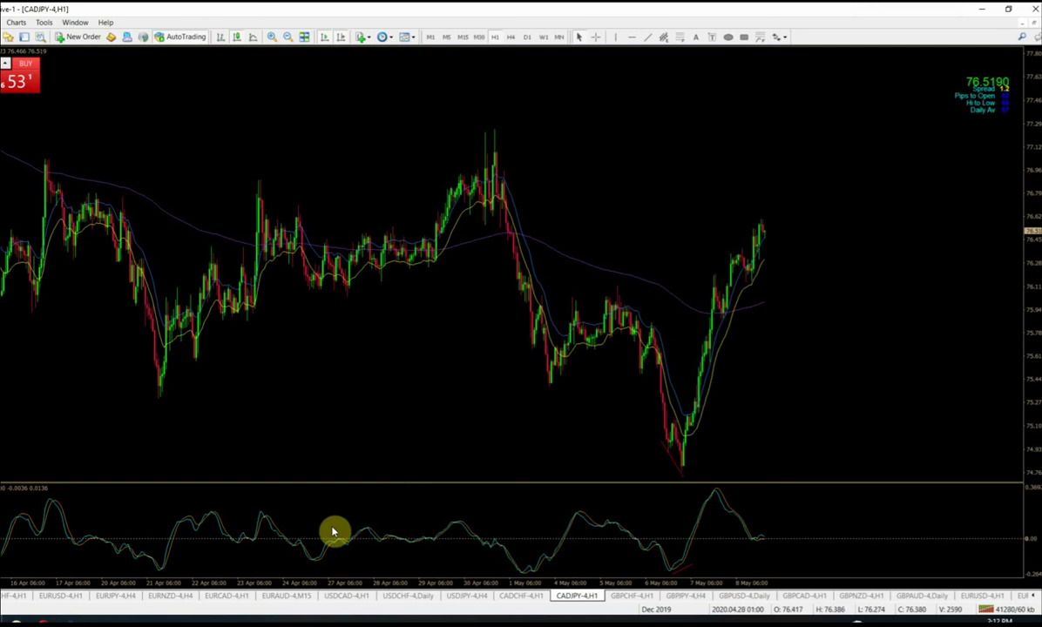
Step: Open the EURCAD H1 chart and apply the "200 Envelope Zerolag" template
{"action": "left_click", "coordinate": [212, 596]}
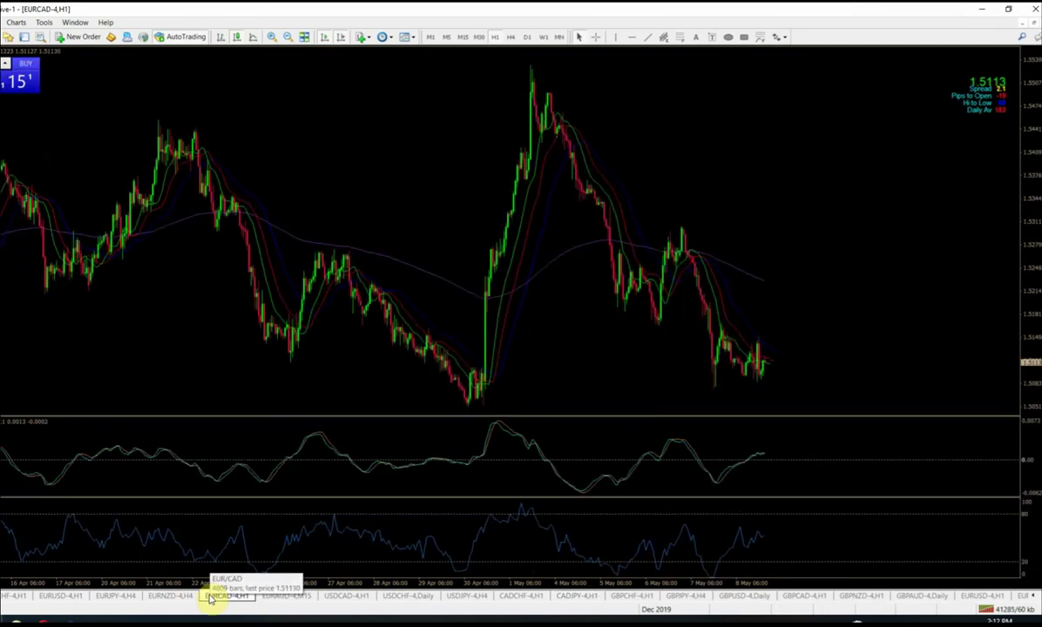
{"action": "right_click", "coordinate": [539, 336]}
{"action": "mouse_move", "coordinate": [575, 442]}
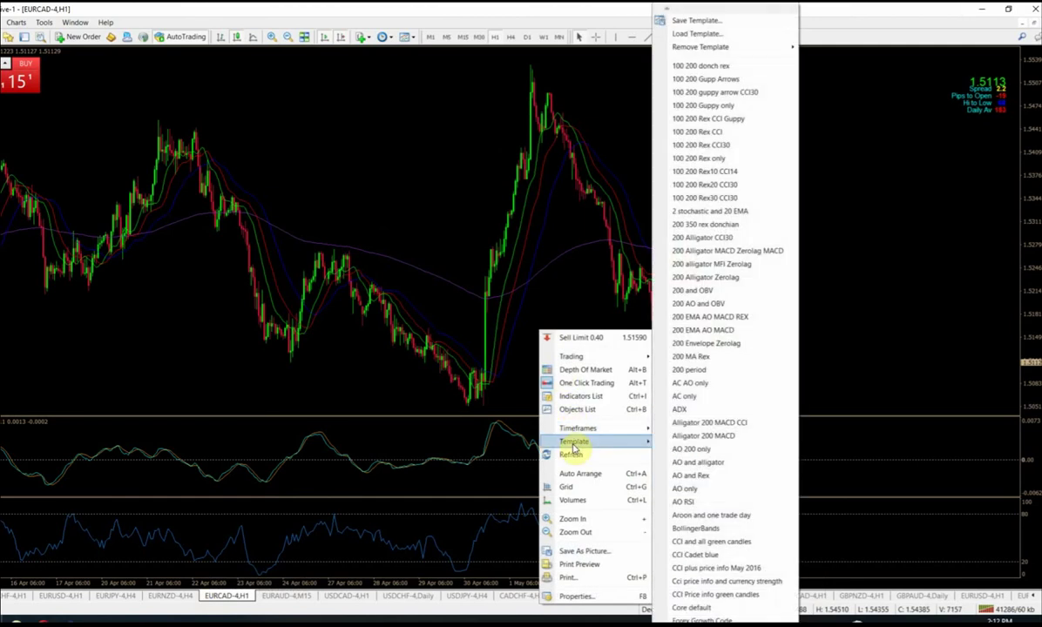
{"action": "left_click", "coordinate": [720, 345]}
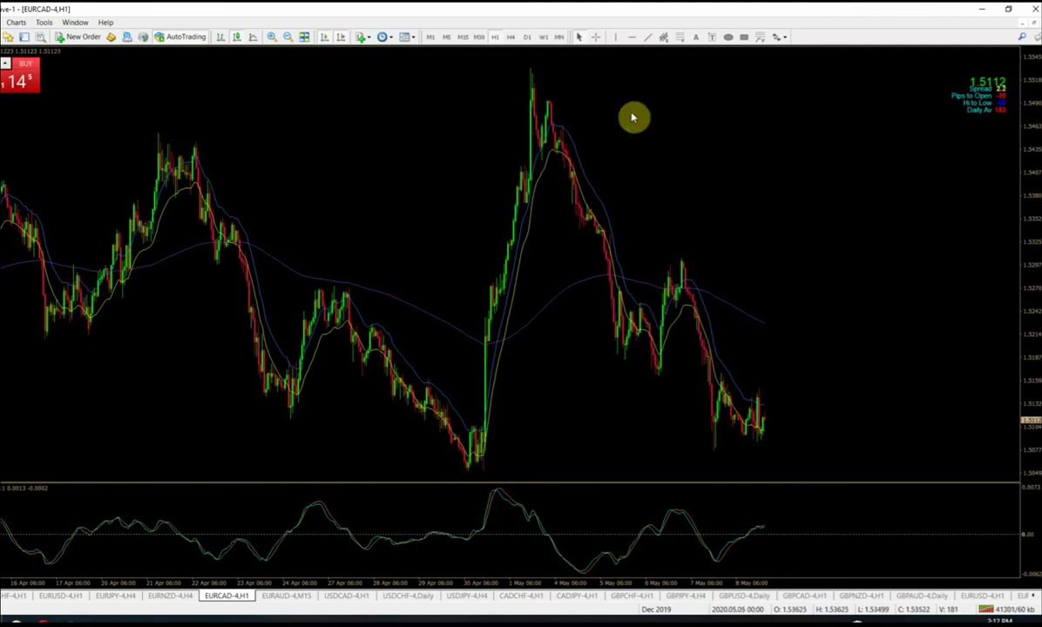
Step: Draw trendlines under EURCAD's falling H1 price lows and the rising MACD lows between about 28 and 30 April
{"action": "left_click", "coordinate": [599, 40]}
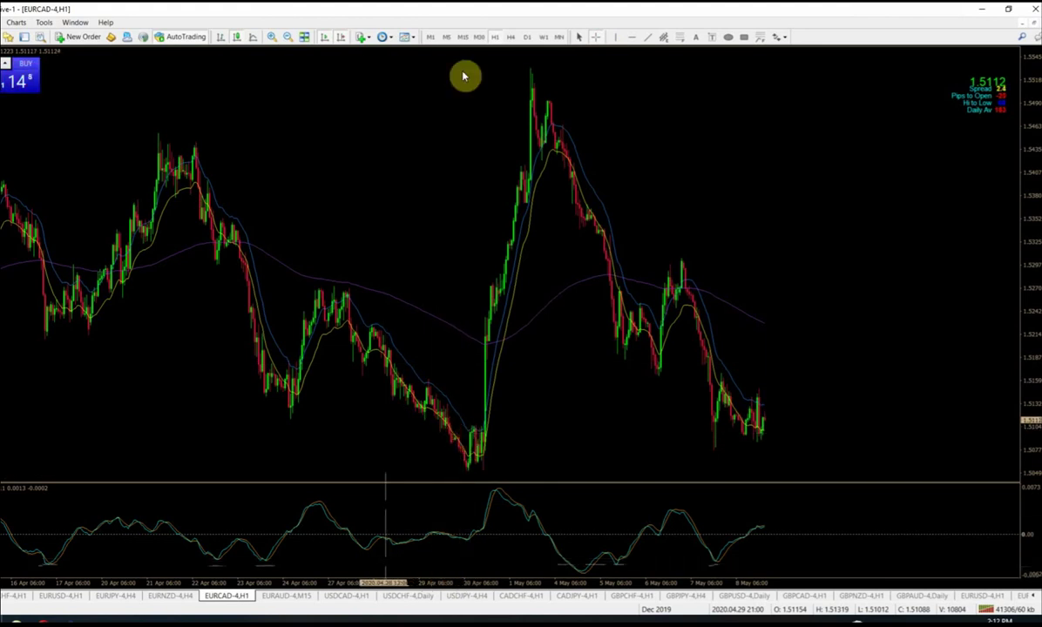
{"action": "left_click", "coordinate": [643, 38]}
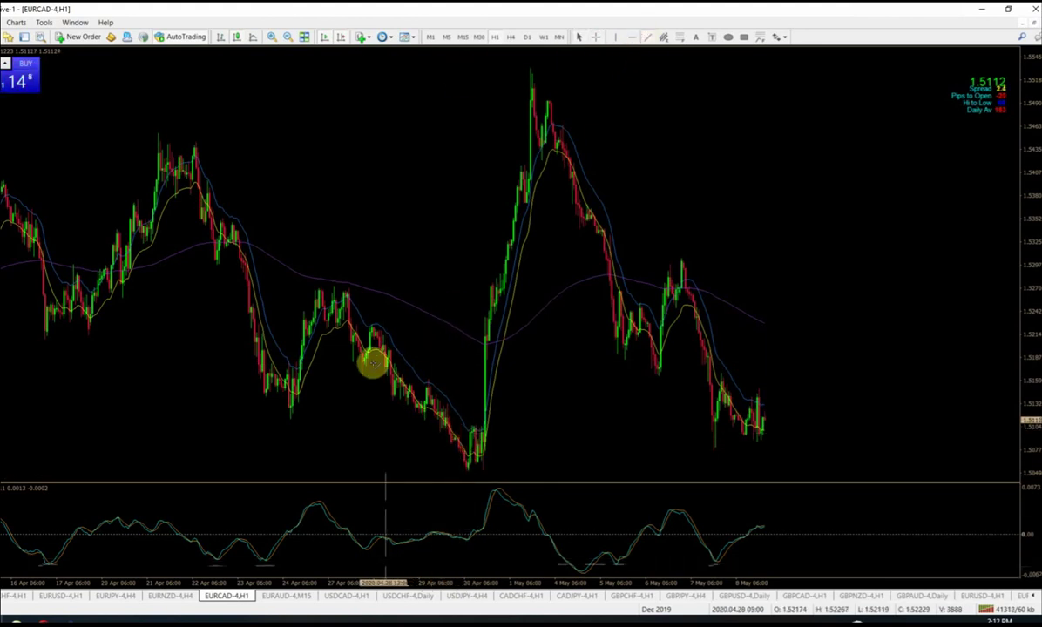
{"action": "left_click_drag", "start_coordinate": [371, 355], "coordinate": [471, 475]}
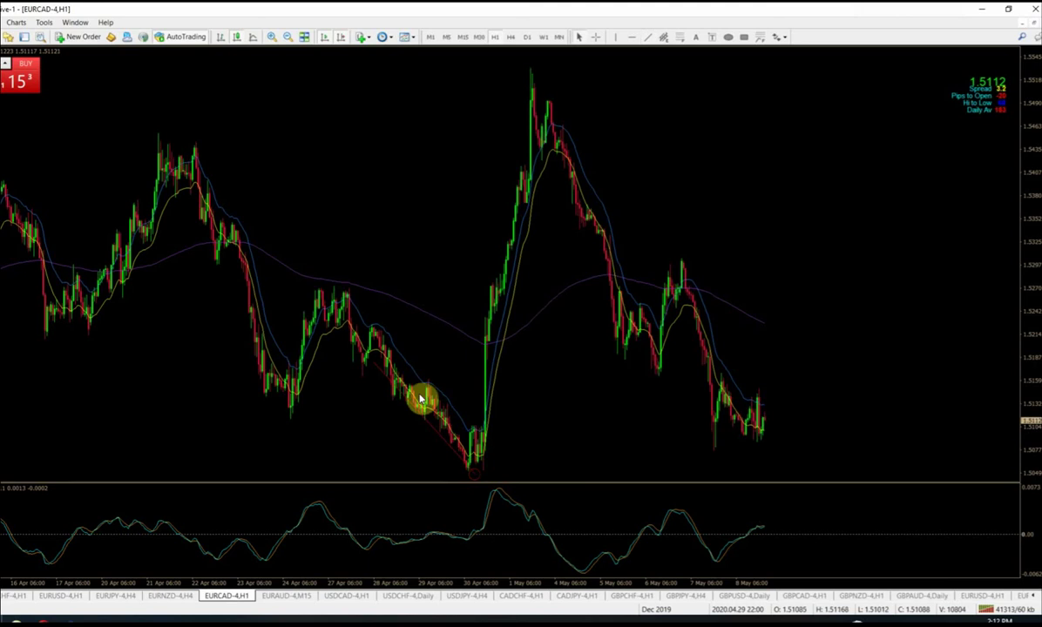
{"action": "left_click", "coordinate": [642, 38]}
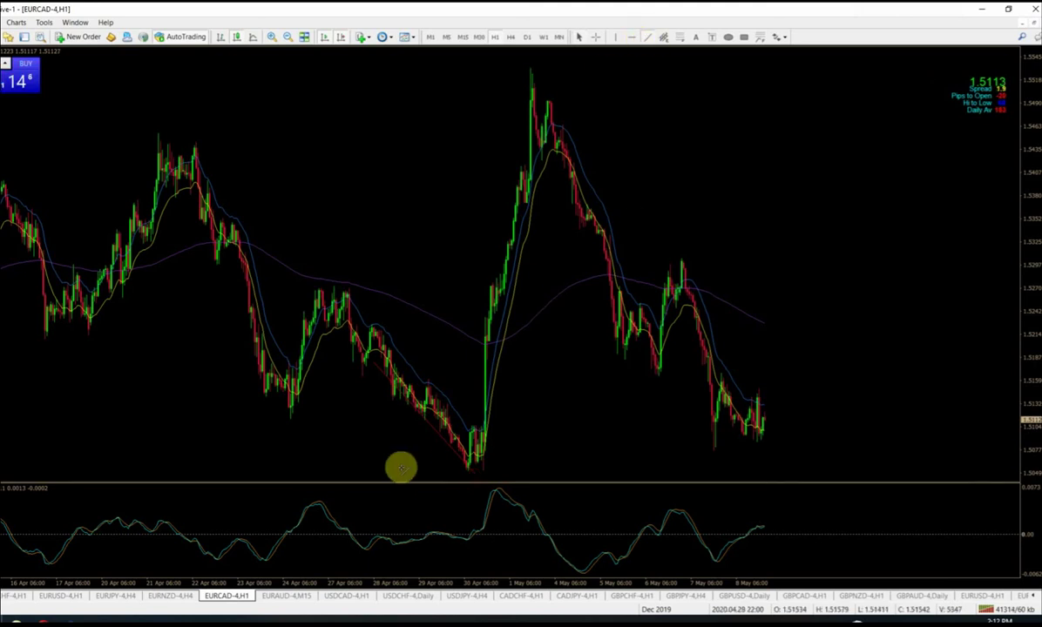
{"action": "left_click_drag", "start_coordinate": [361, 560], "coordinate": [505, 532]}
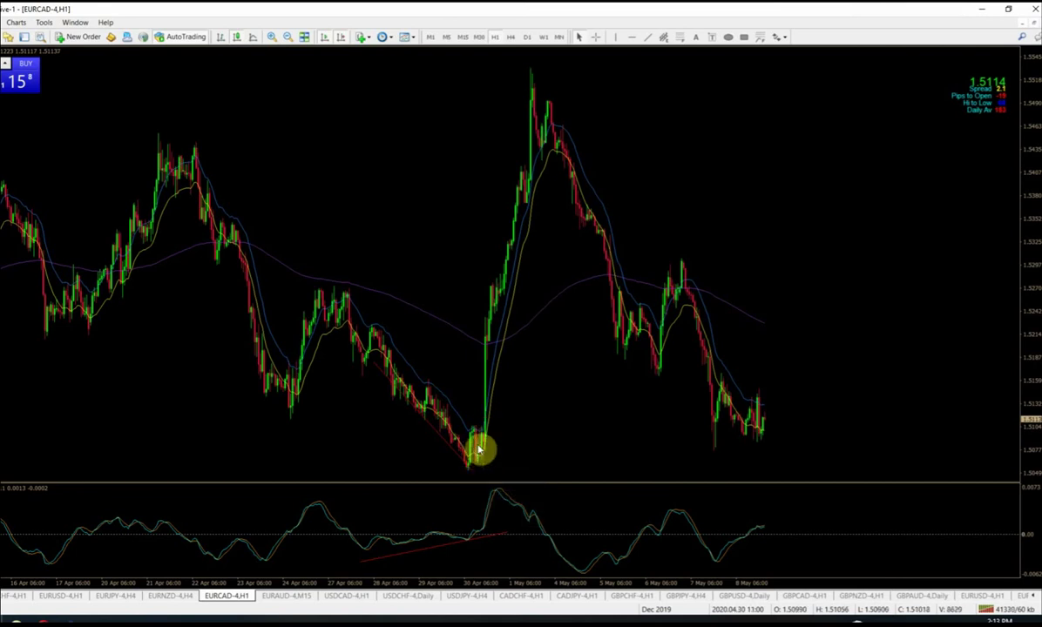
Step: Examine EURCAD's envelope breakout on H1 and the MACD turn around 20 February 2020 on Daily, finishing on Daily
{"action": "mouse_move", "coordinate": [478, 448]}
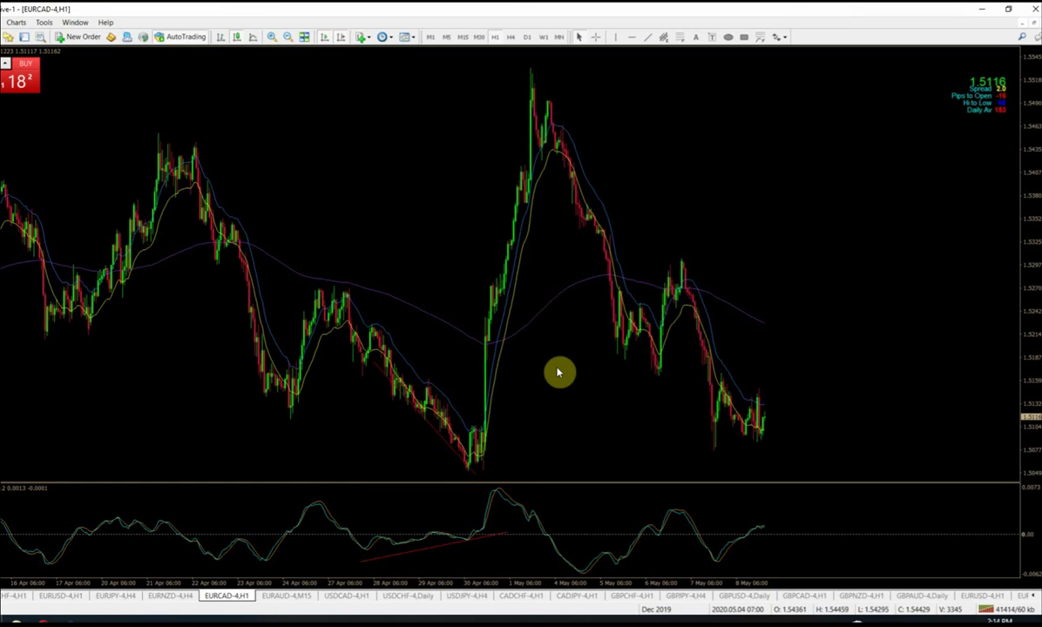
{"action": "left_click", "coordinate": [528, 37]}
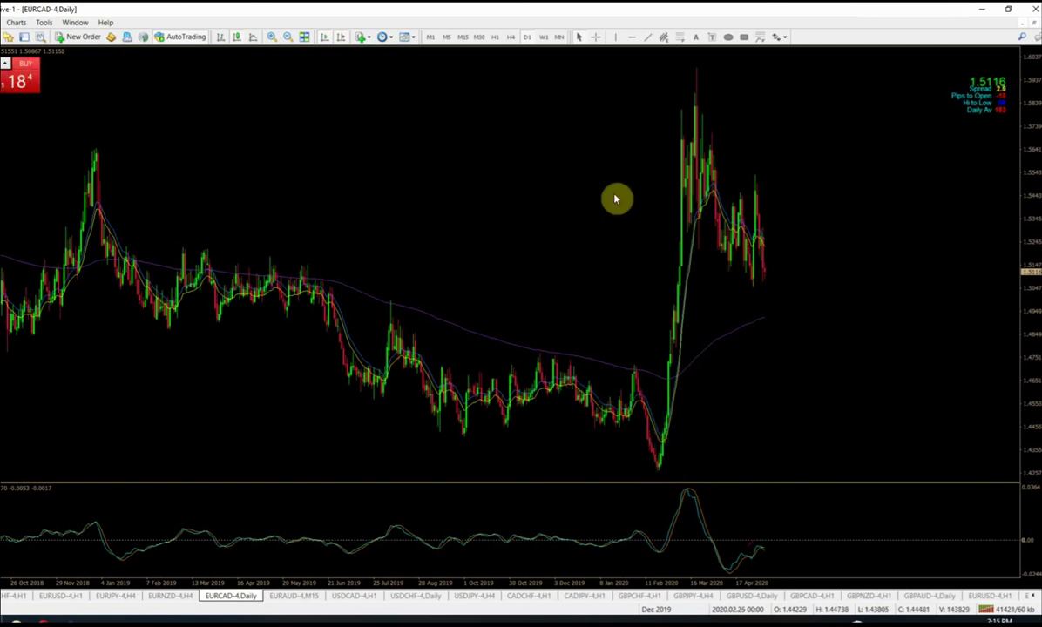
{"action": "left_click", "coordinate": [596, 37]}
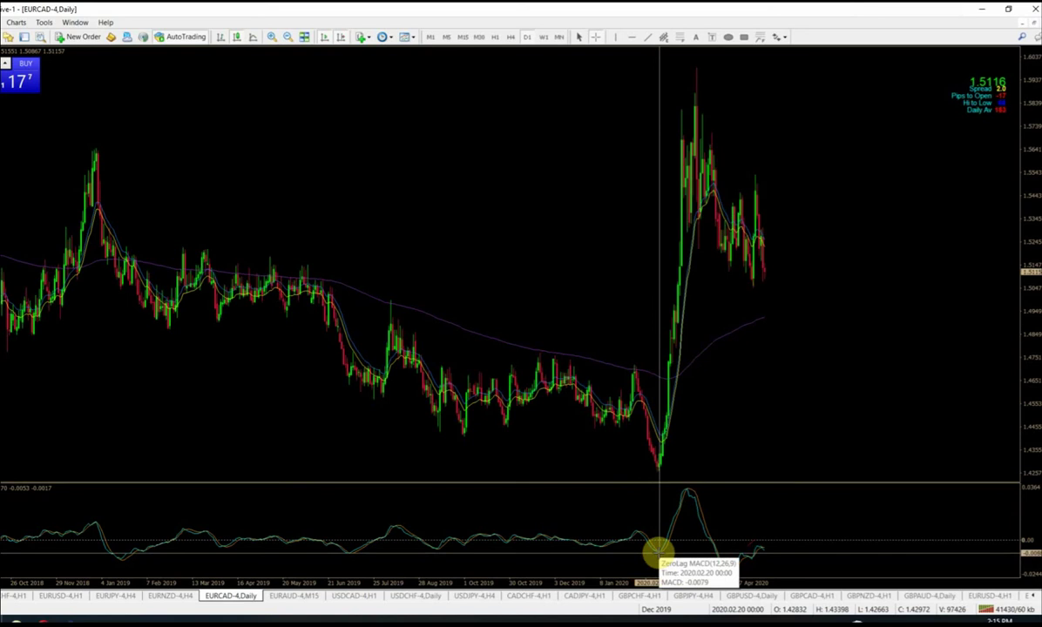
{"action": "left_click", "coordinate": [657, 551]}
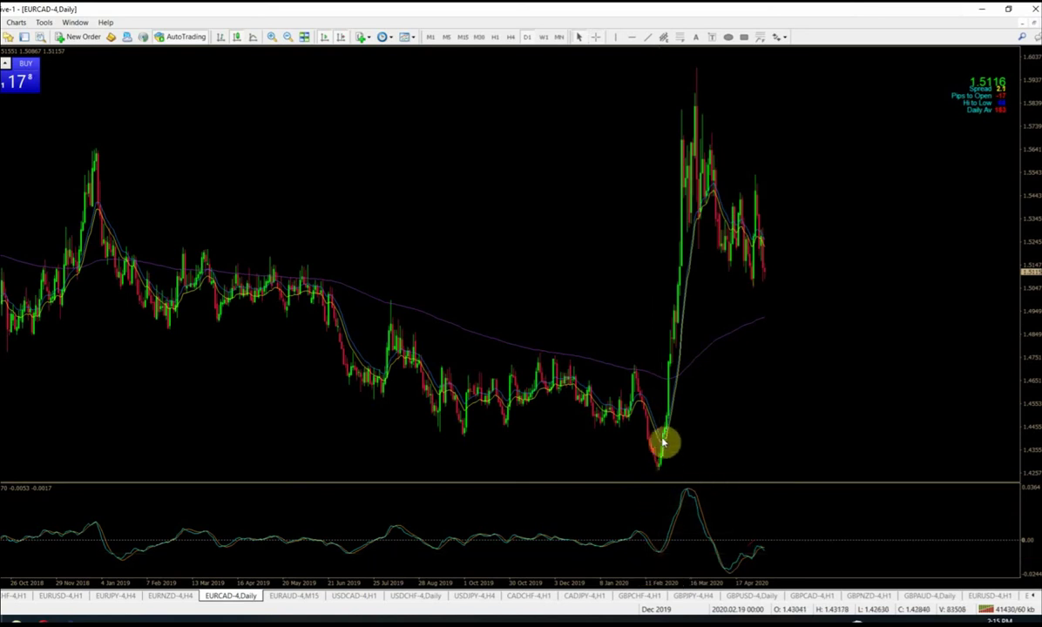
{"action": "mouse_move", "coordinate": [667, 437]}
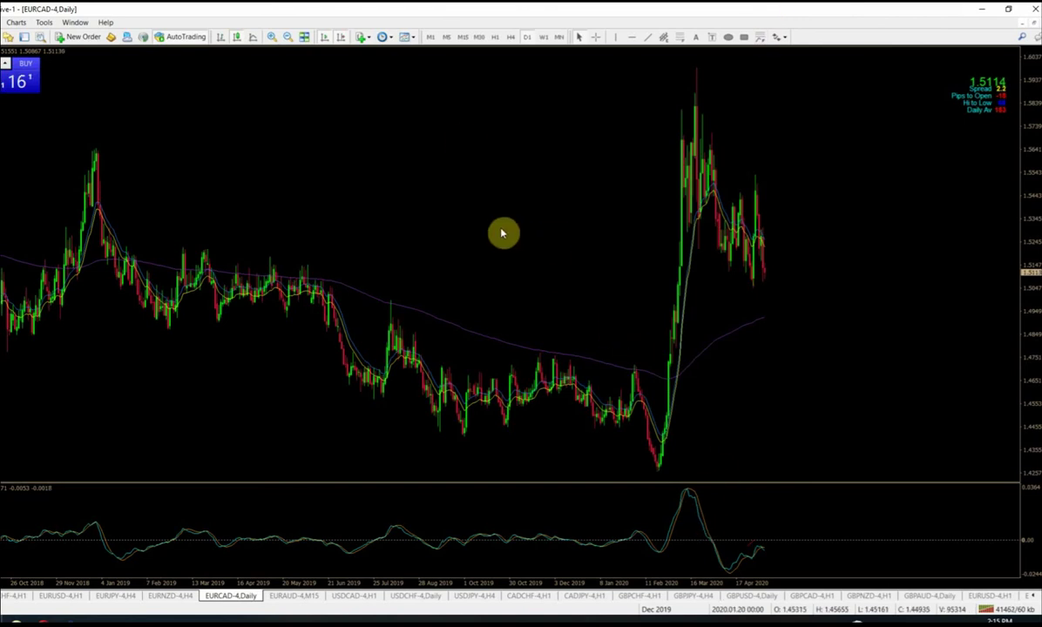
{"action": "left_click", "coordinate": [497, 37]}
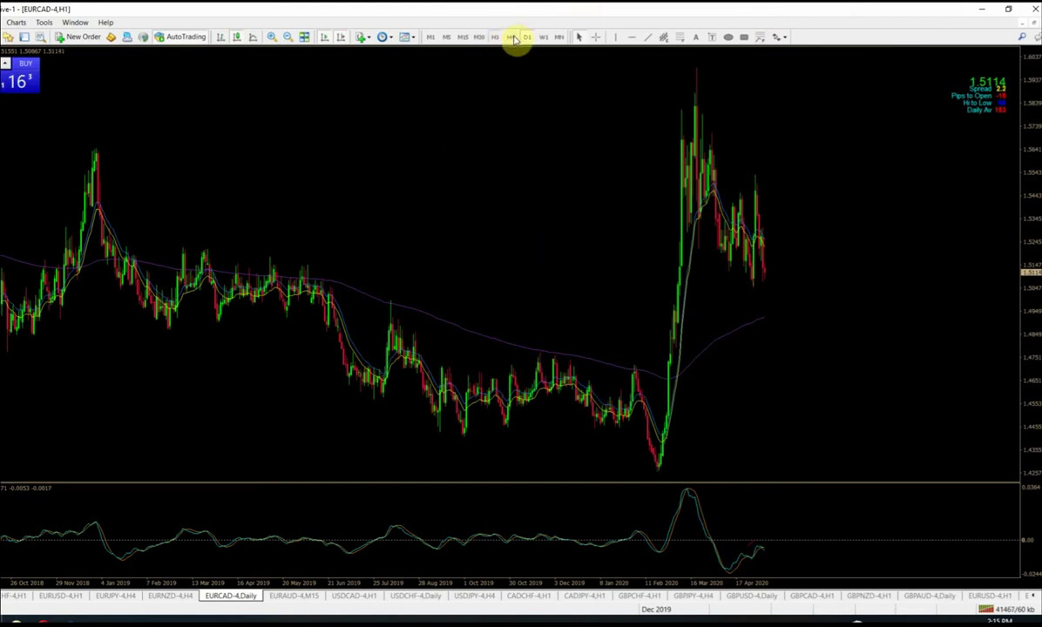
{"action": "left_click", "coordinate": [512, 37]}
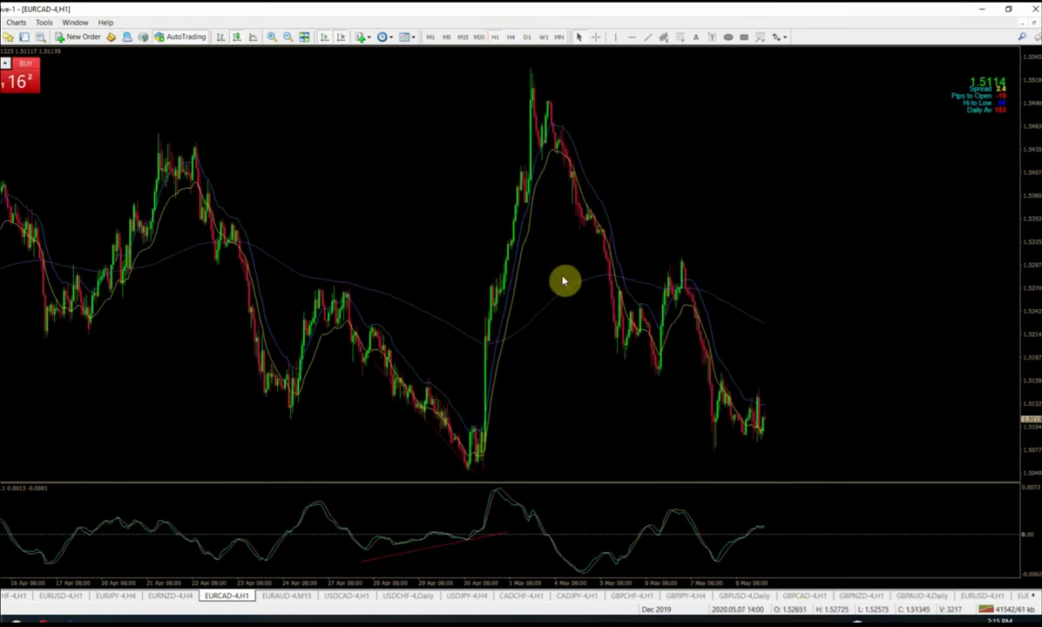
{"action": "left_click", "coordinate": [526, 38]}
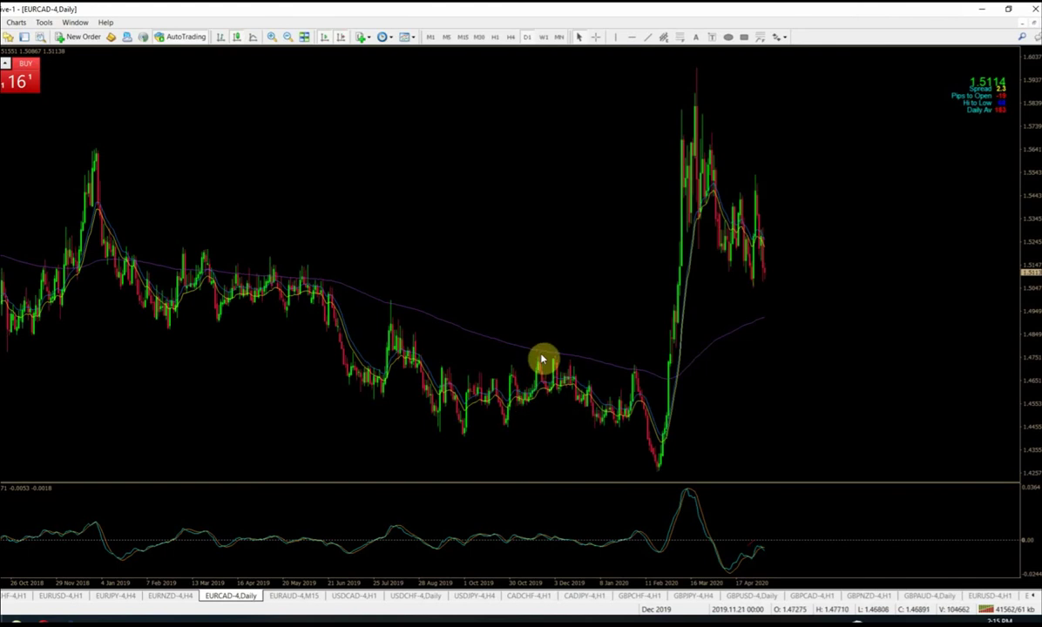
Step: Try a rectangle around EURCAD's Daily sideways range from about early September 2019 to late February 2020, and delete it
{"action": "left_click", "coordinate": [745, 38]}
{"action": "left_click_drag", "start_coordinate": [436, 358], "coordinate": [662, 436]}
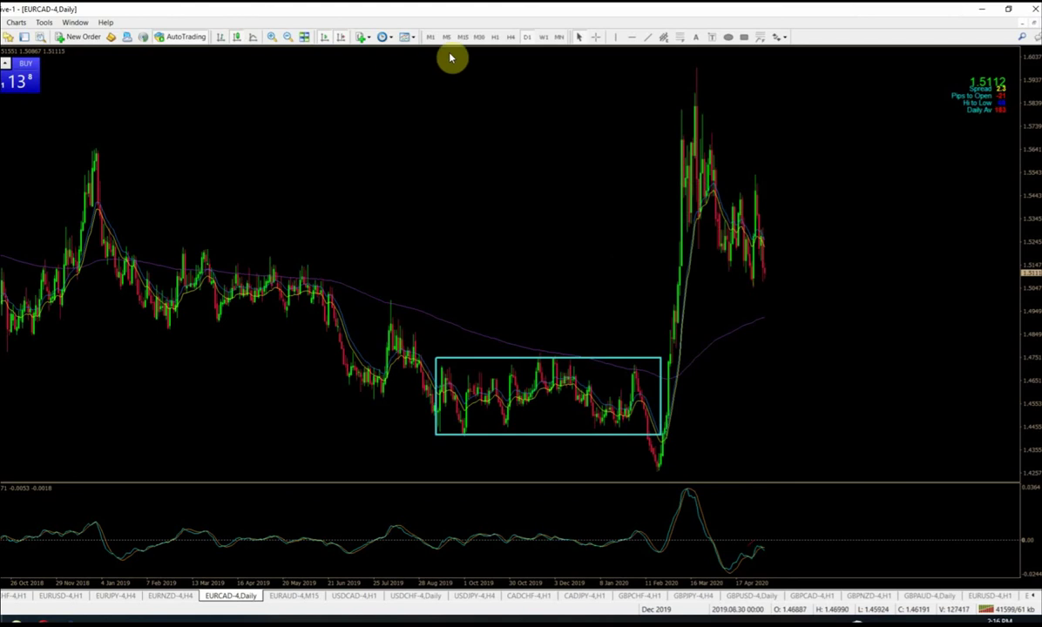
{"action": "right_click", "coordinate": [511, 364]}
{"action": "left_click", "coordinate": [475, 363]}
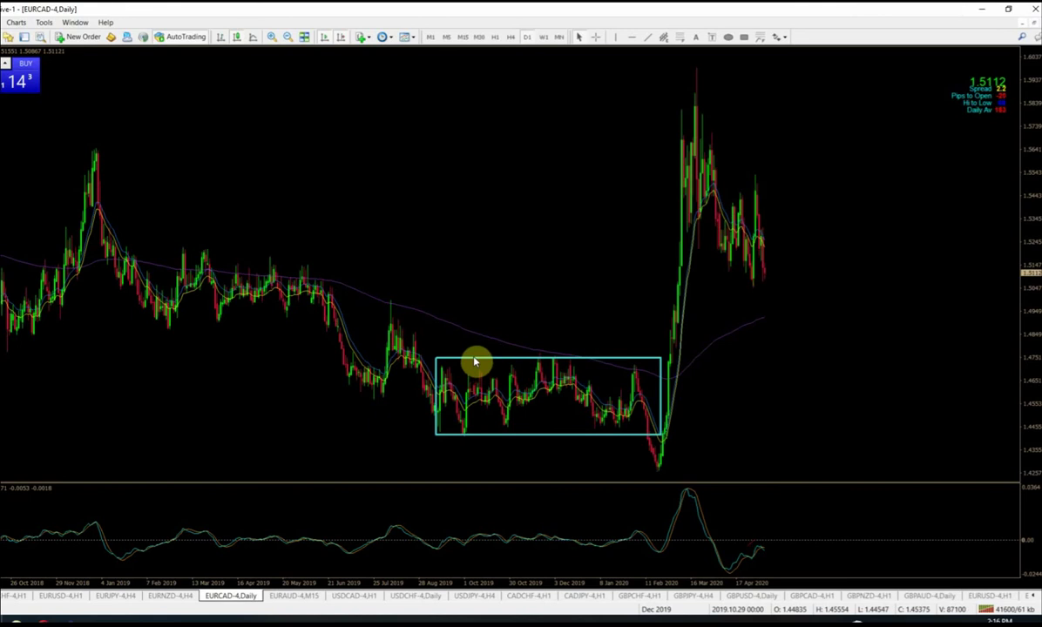
{"action": "left_click_drag", "start_coordinate": [446, 367], "coordinate": [440, 364]}
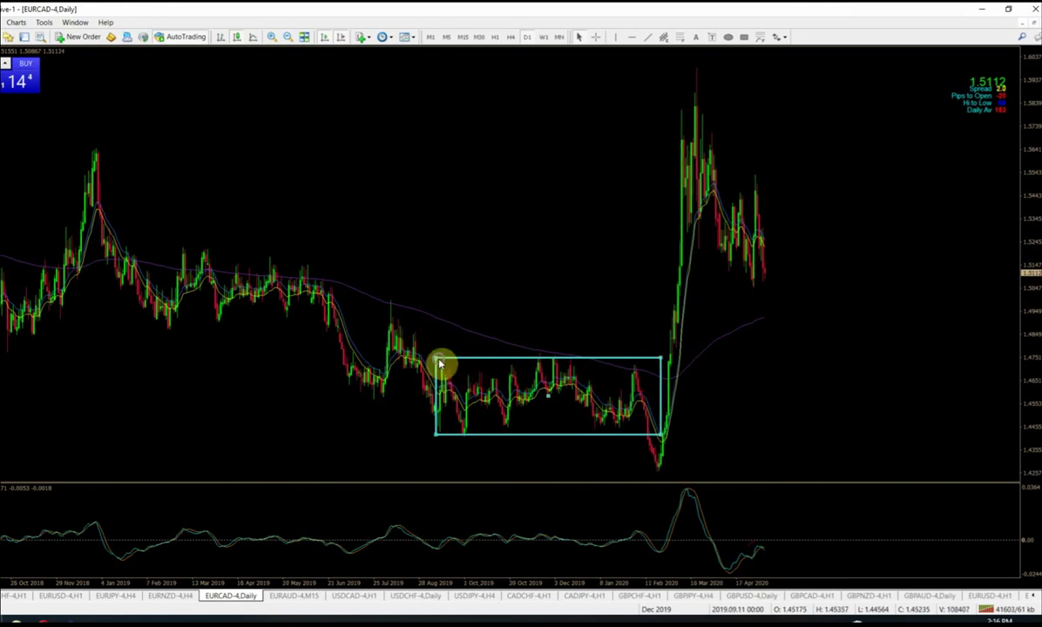
{"action": "right_click", "coordinate": [439, 364]}
{"action": "left_click", "coordinate": [446, 377]}
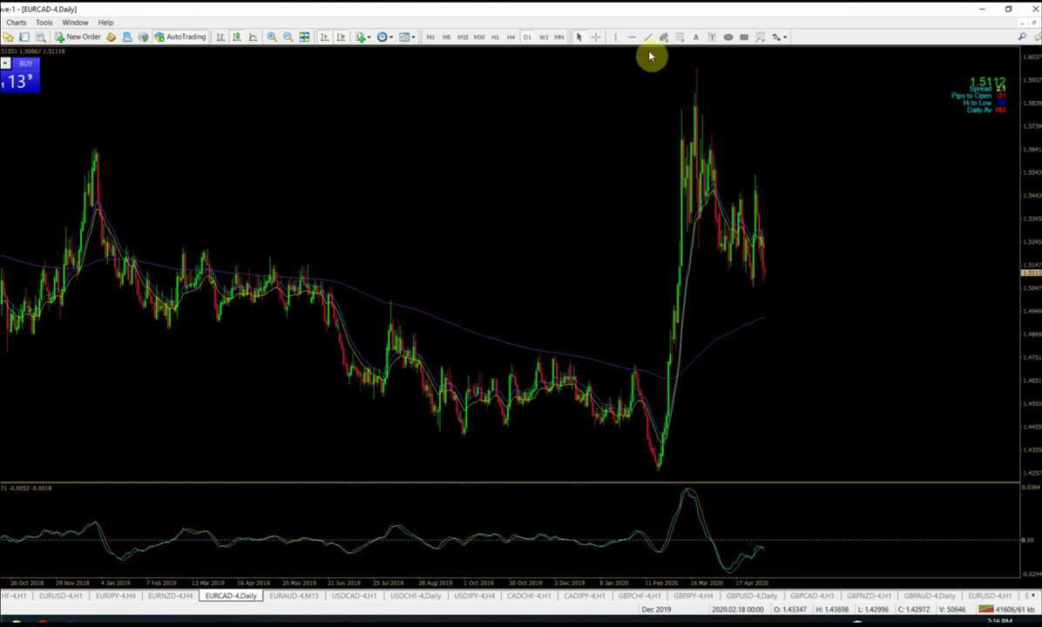
Step: Draw a tighter rectangle around EURCAD's Daily range from about mid-September 2019 to early February 2020, and return to H1
{"action": "left_click", "coordinate": [743, 36]}
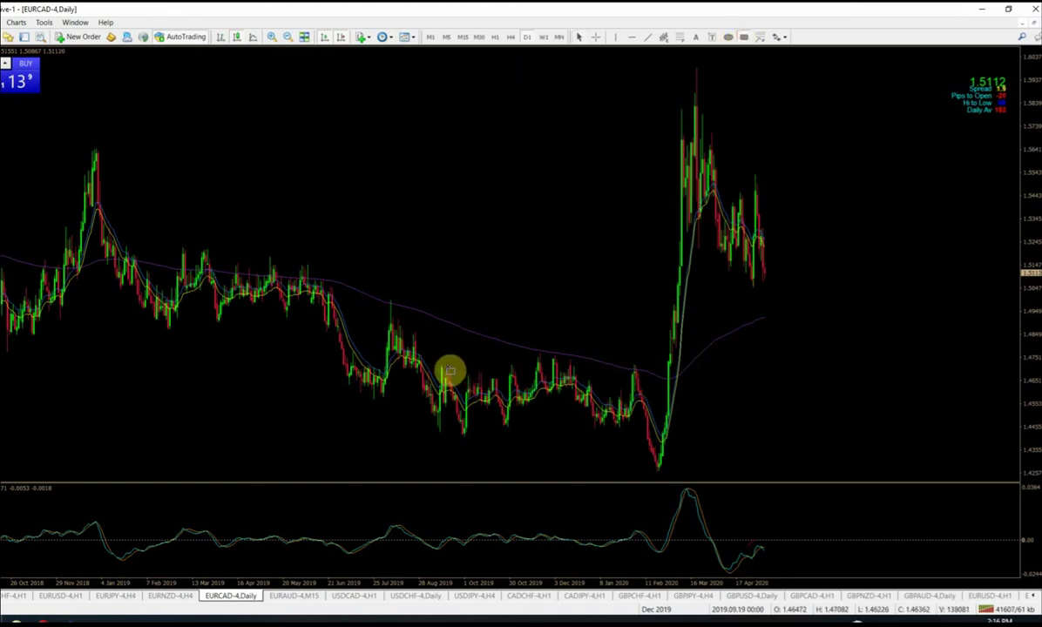
{"action": "left_click_drag", "start_coordinate": [446, 367], "coordinate": [650, 432]}
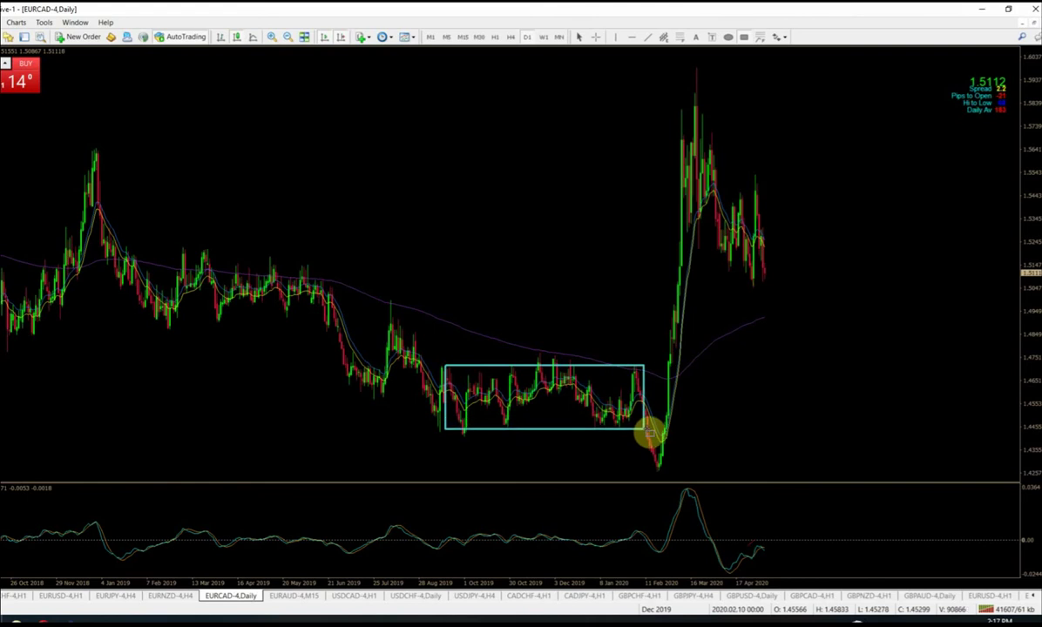
{"action": "left_click", "coordinate": [494, 37]}
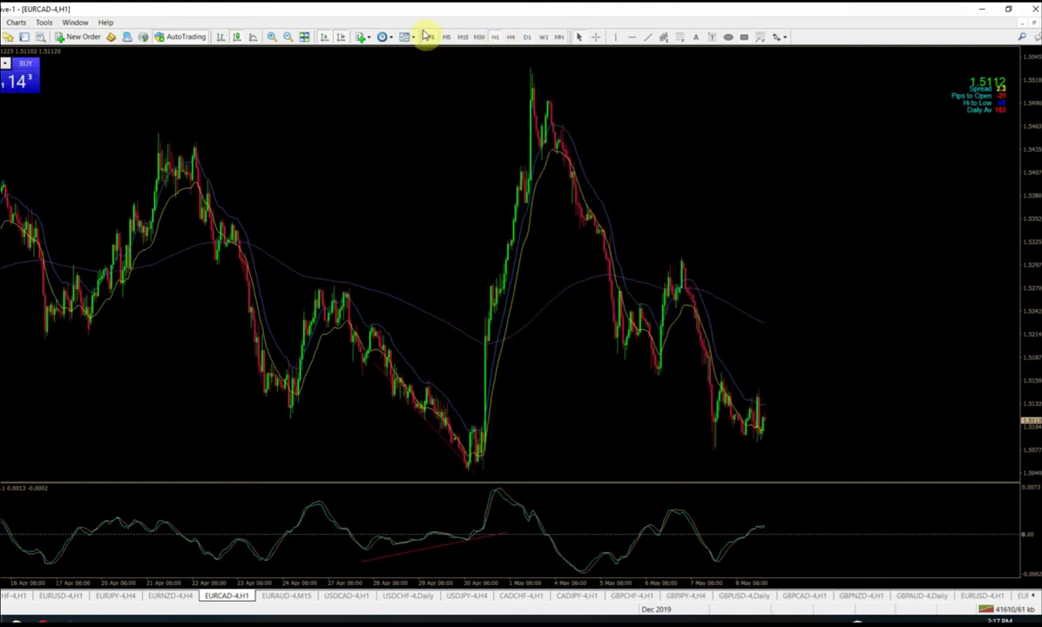
Step: Measure EURCAD's H1 rise inside the boxed range from 29 January 2020 18:00 to the range's upper edge around 3 February
{"action": "left_click", "coordinate": [340, 38]}
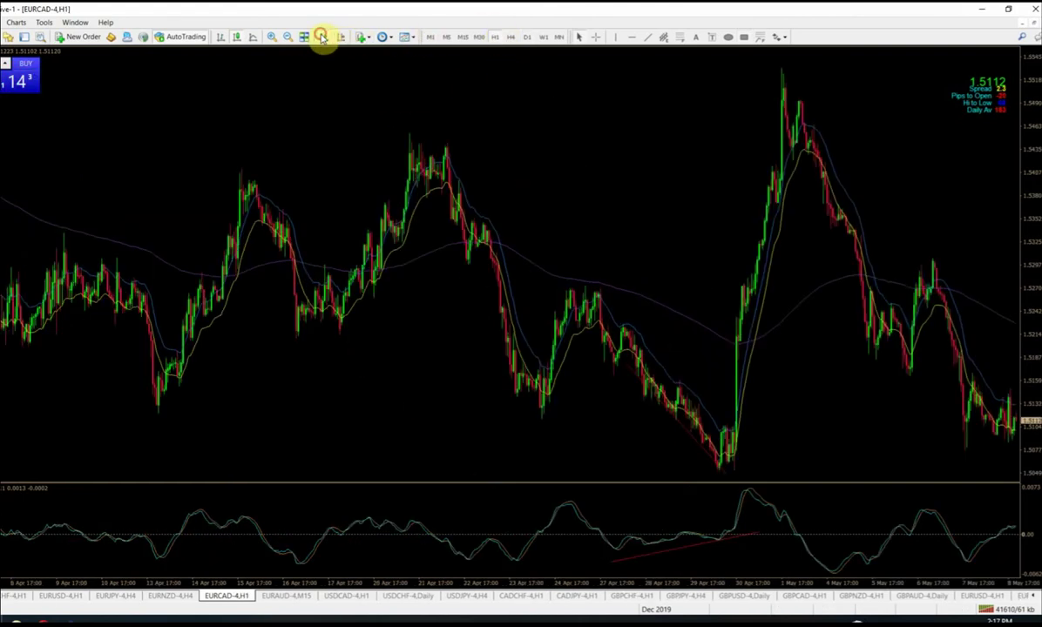
{"action": "left_click_drag", "start_coordinate": [315, 126], "coordinate": [628, 274]}
{"action": "left_click_drag", "start_coordinate": [413, 245], "coordinate": [984, 305]}
{"action": "left_click_drag", "start_coordinate": [344, 216], "coordinate": [812, 265]}
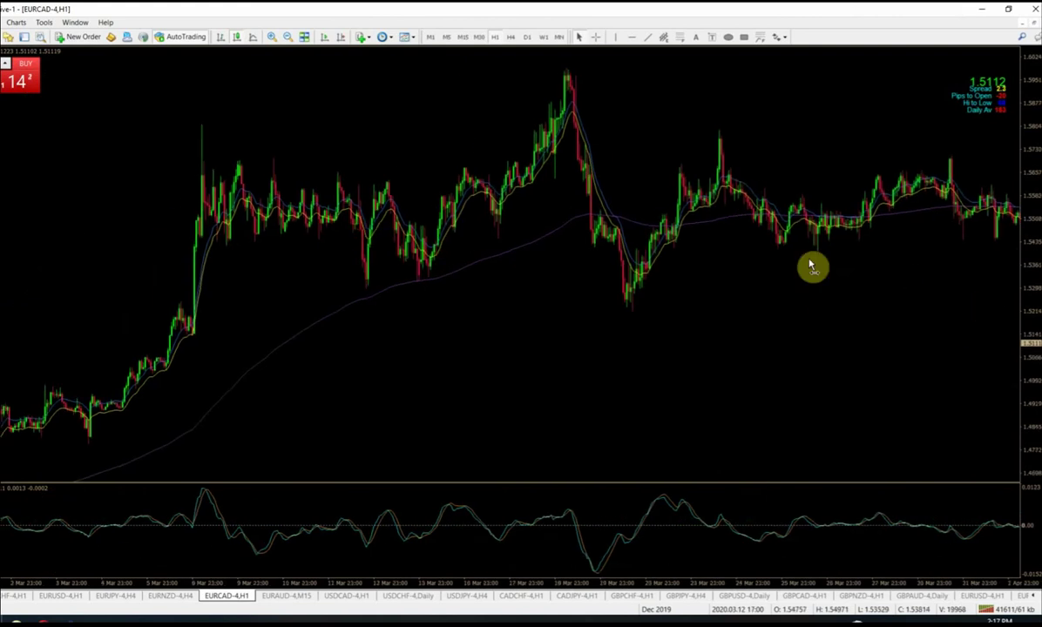
{"action": "left_click_drag", "start_coordinate": [348, 262], "coordinate": [1015, 330]}
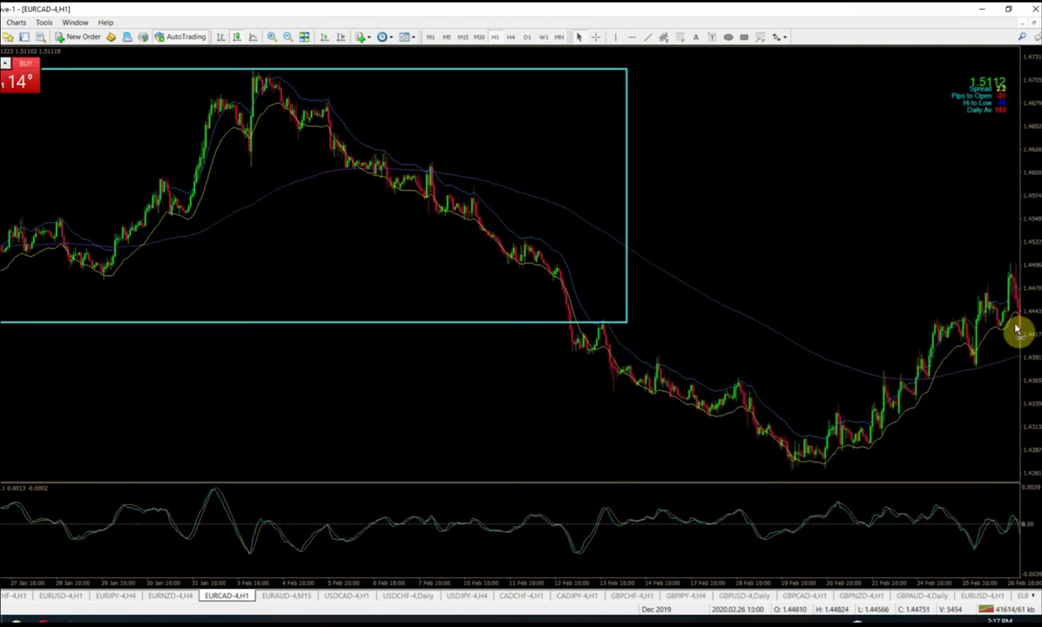
{"action": "left_click_drag", "start_coordinate": [323, 397], "coordinate": [741, 430]}
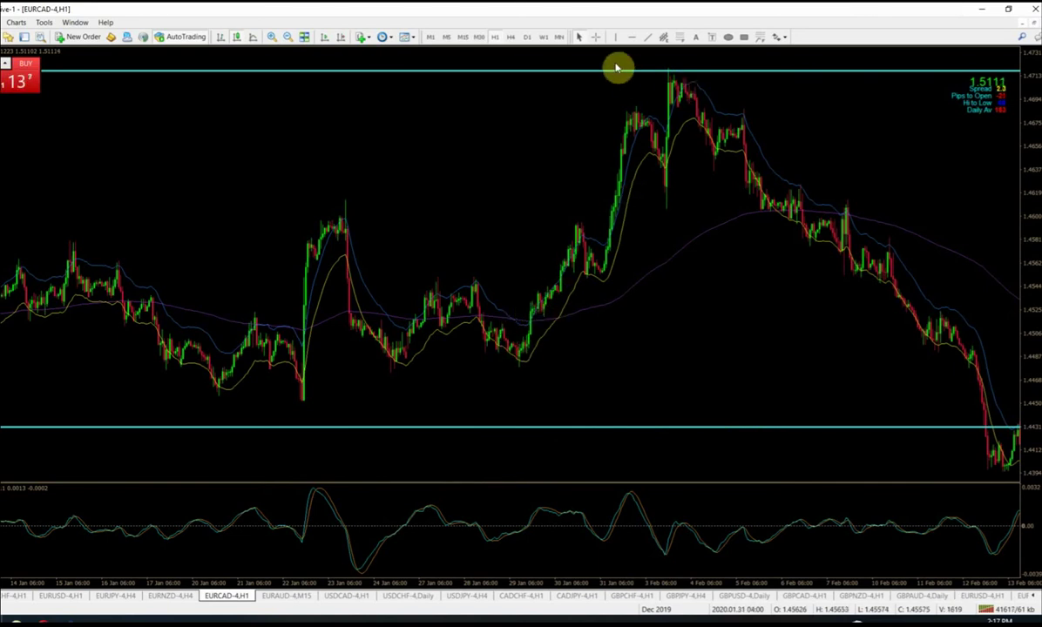
{"action": "left_click", "coordinate": [595, 37]}
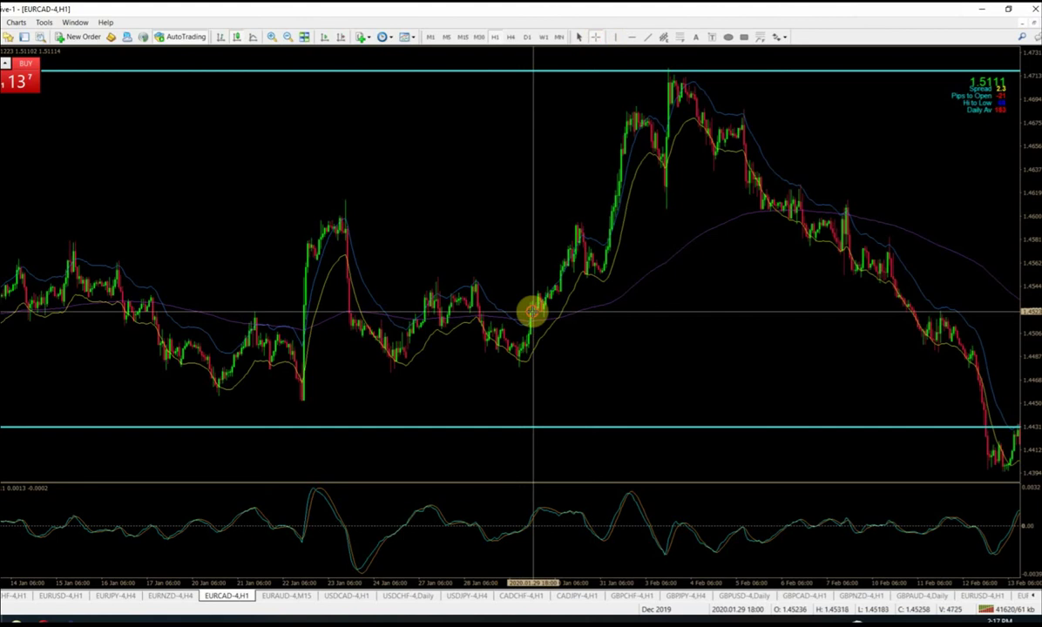
{"action": "left_click_drag", "start_coordinate": [534, 311], "coordinate": [659, 77]}
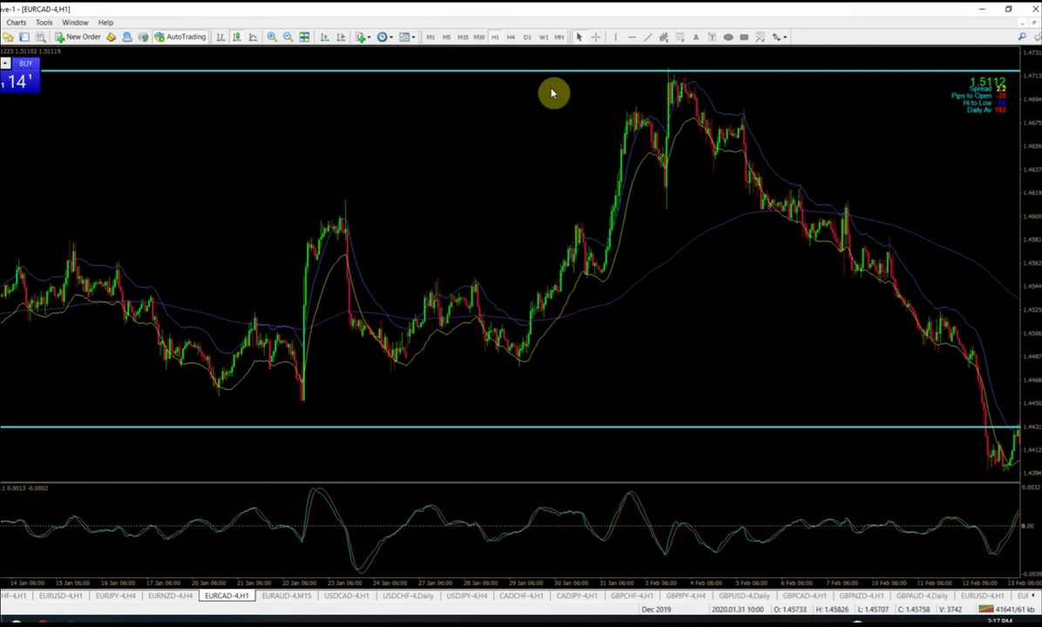
Step: Switch EURCAD through H4 to Daily and turn auto-scroll back on, showing the boxed range together with the latest candles
{"action": "left_click", "coordinate": [511, 38]}
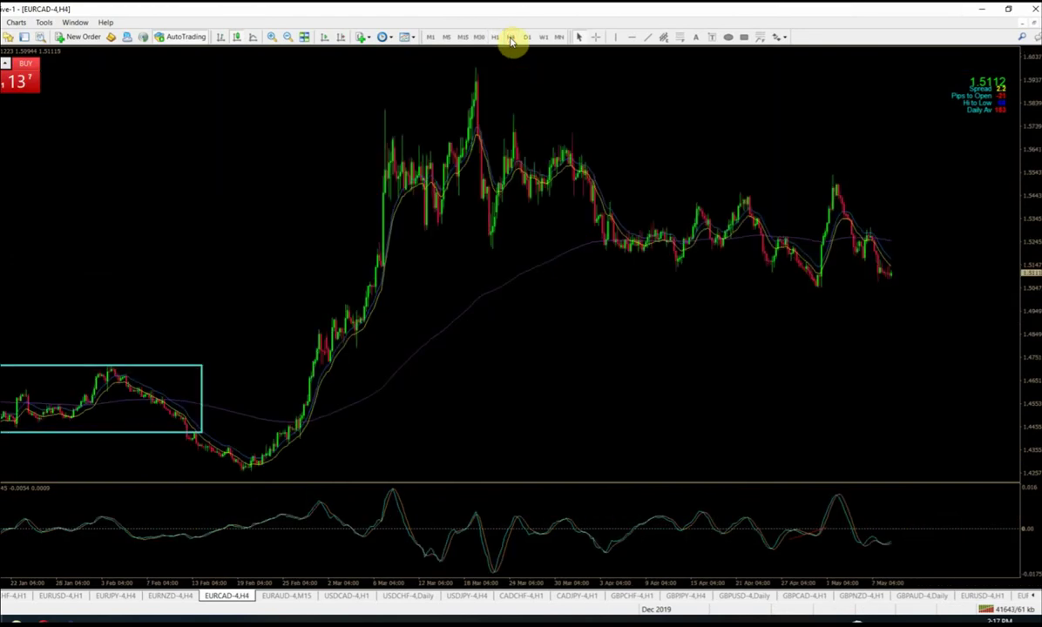
{"action": "left_click", "coordinate": [528, 38]}
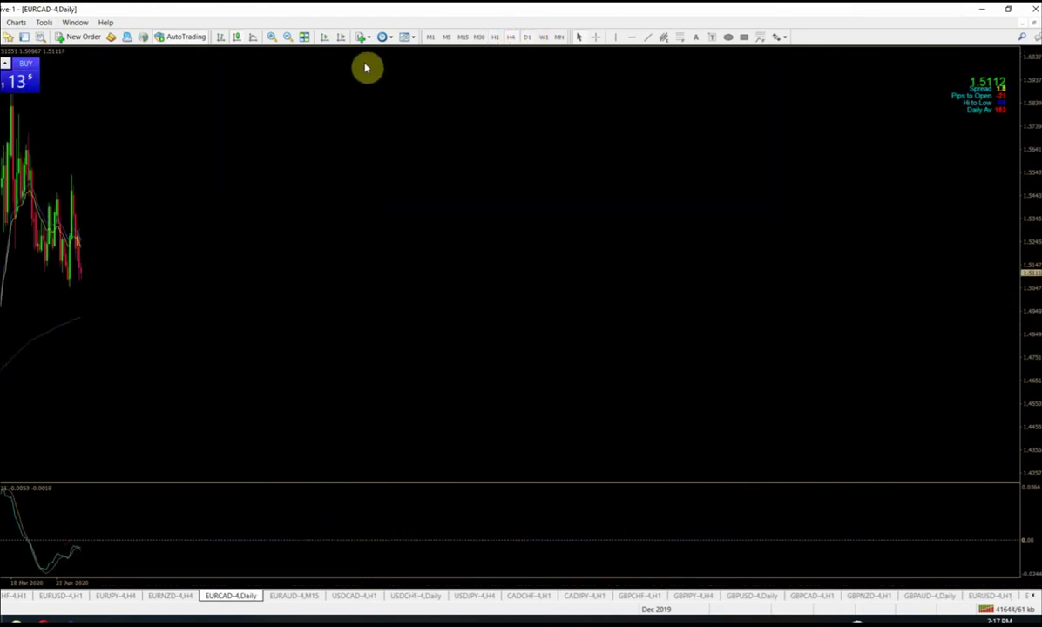
{"action": "left_click", "coordinate": [324, 38]}
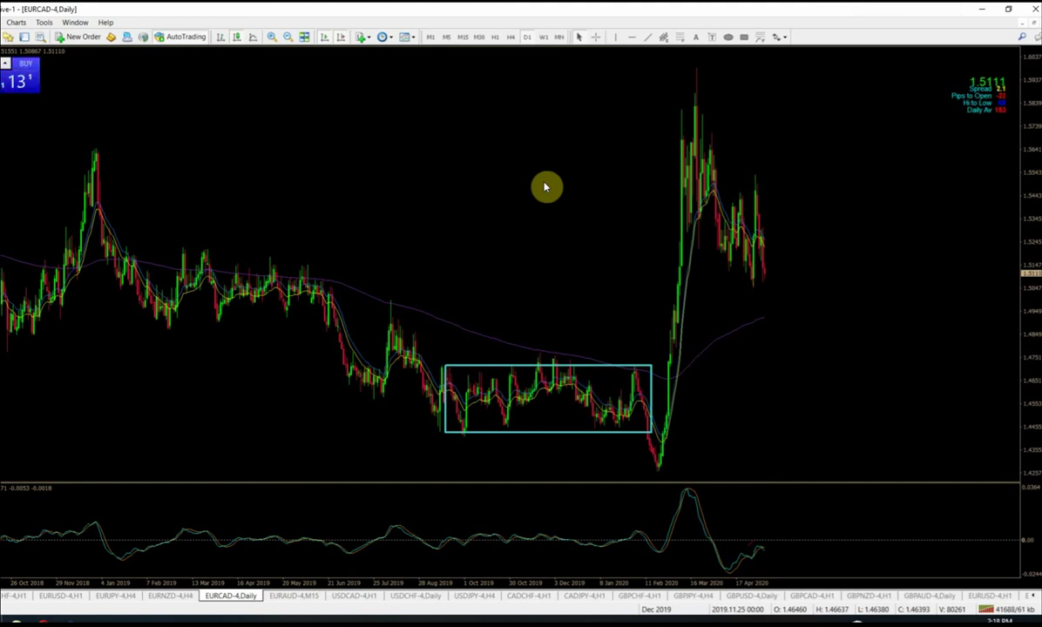
{"action": "scroll", "coordinate": [249, 556], "scroll_direction": "up", "scroll_amount": 1}
{"action": "scroll", "coordinate": [293, 542], "scroll_direction": "down", "scroll_amount": 1}
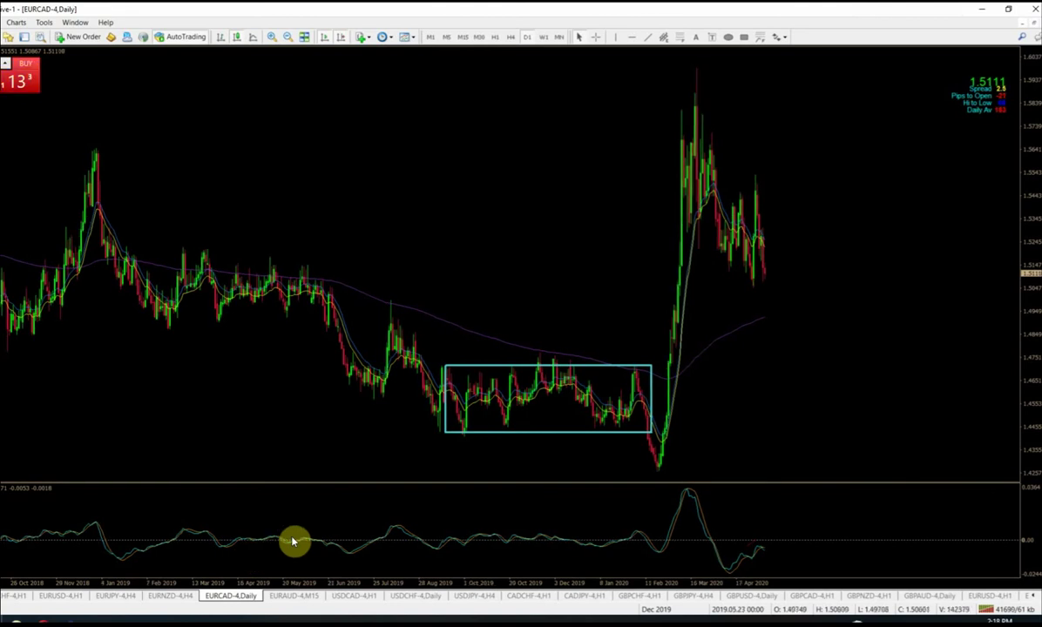